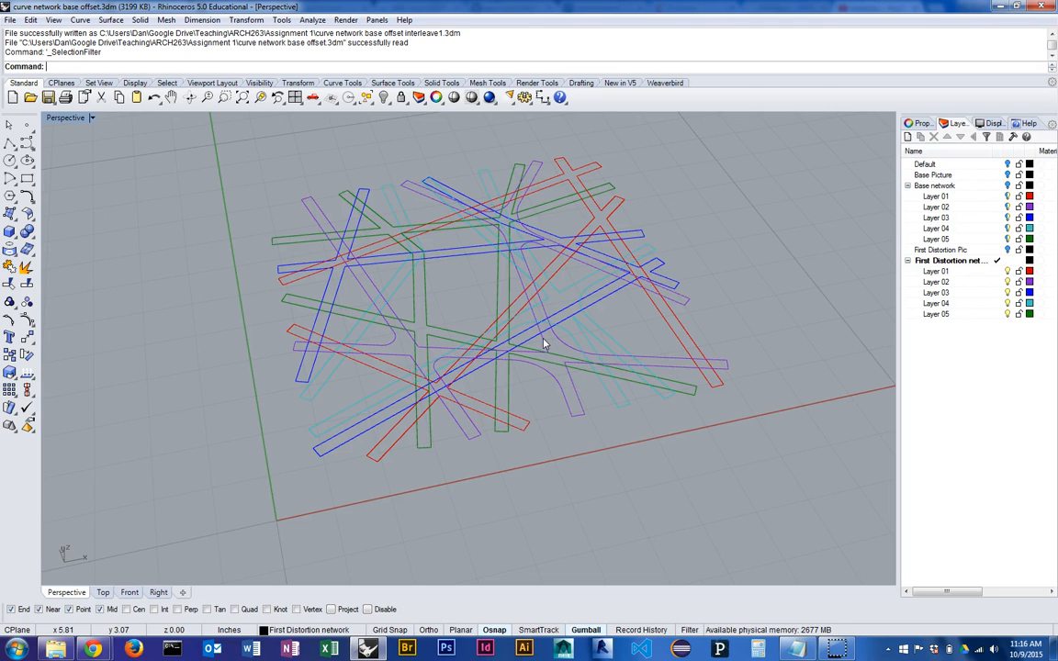
Try to create planar surfaces with PlanarSrf from all the visible network curves at once
right_drag(542, 345, 496, 331)
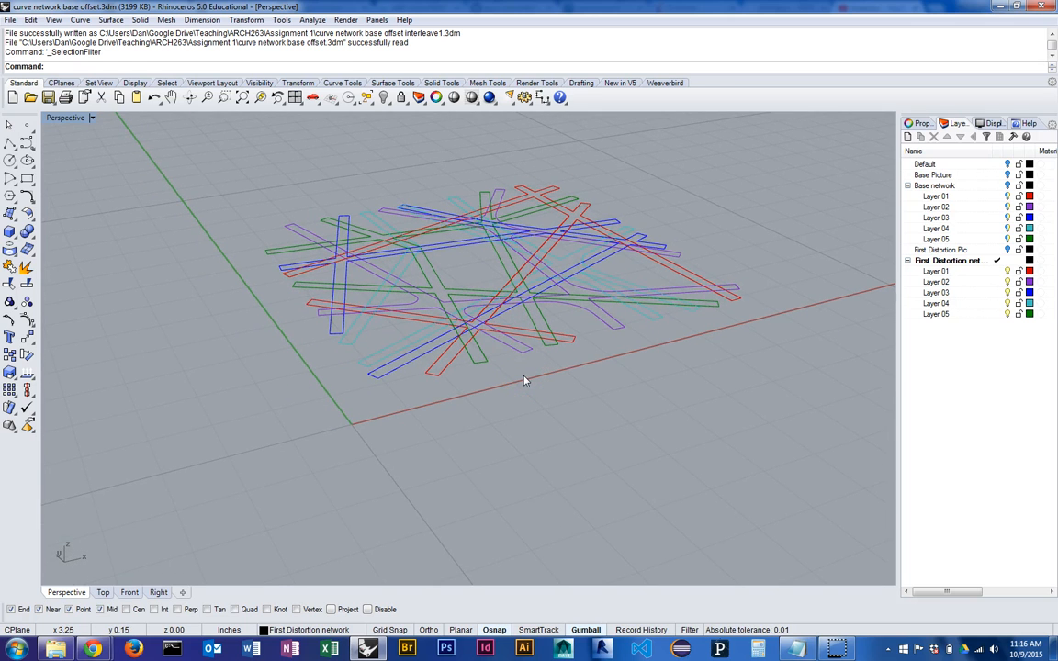
right_drag(548, 302, 625, 401)
drag(771, 483, 203, 190)
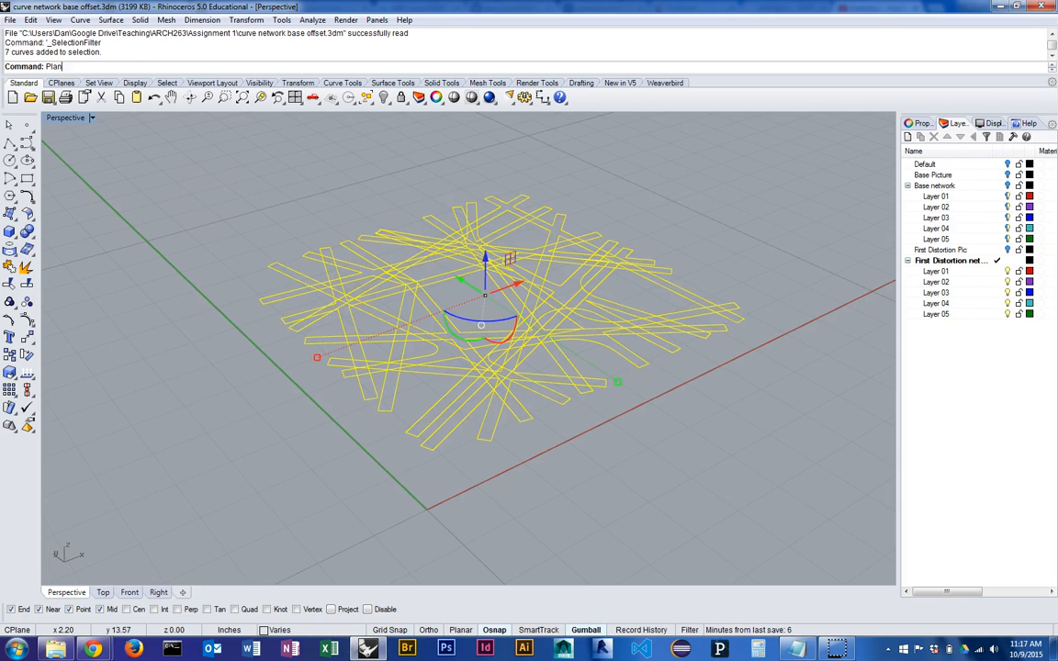
text(ar)
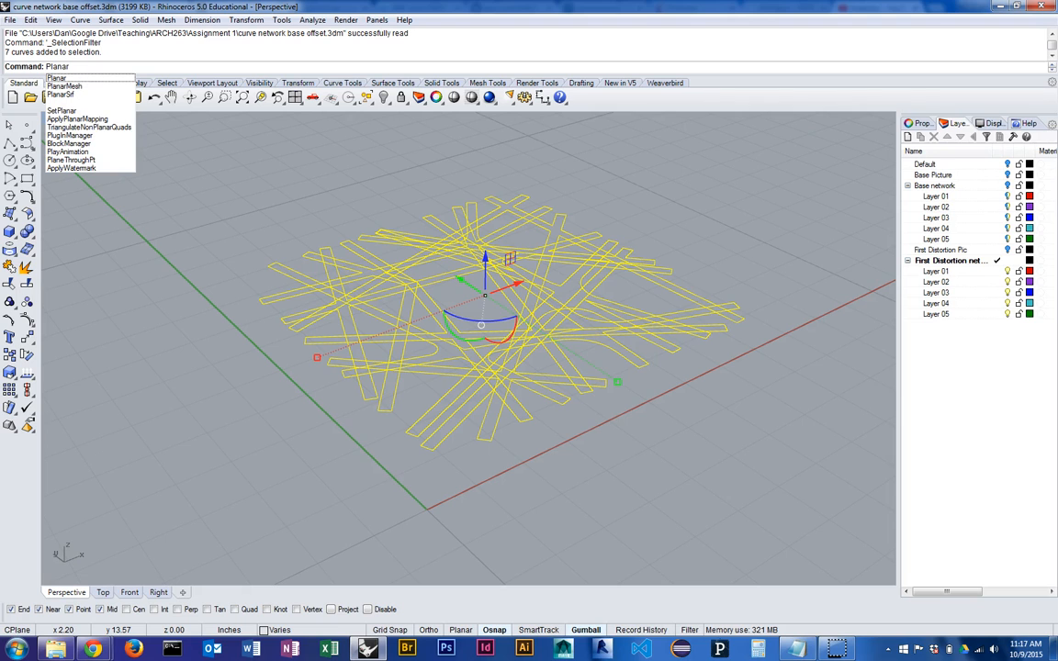
text(S)
key(Return)
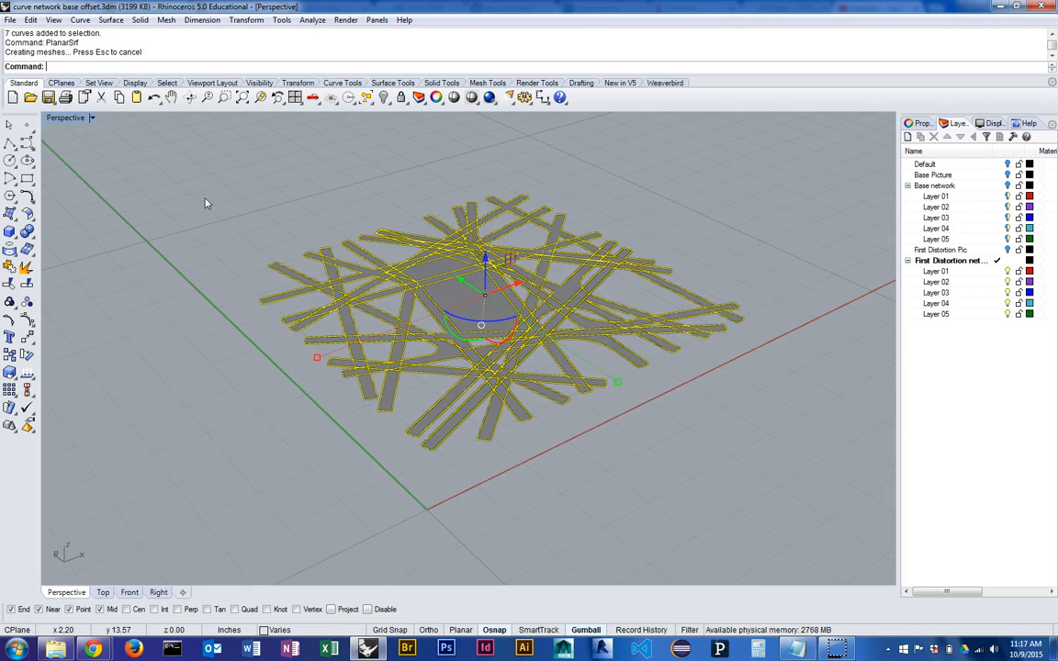
Undo the planar surfaces made from all the network curves
click(571, 424)
mouse_move(645, 335)
right_down()
mouse_move(636, 335)
mouse_move(652, 354)
mouse_move(630, 356)
mouse_move(628, 346)
right_up()
click(463, 328)
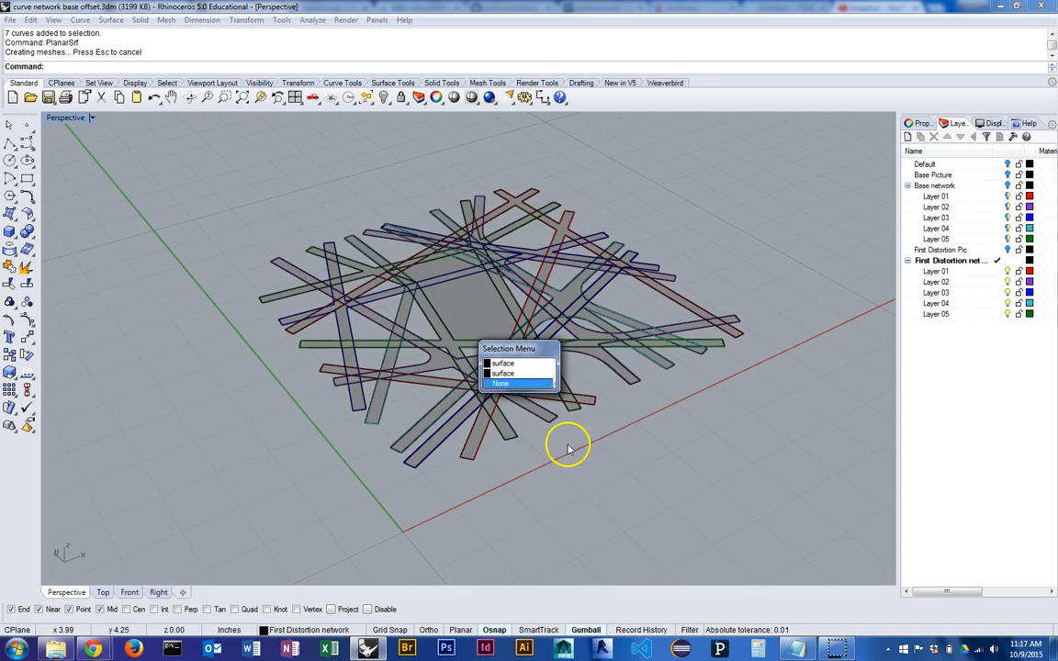
key(Escape)
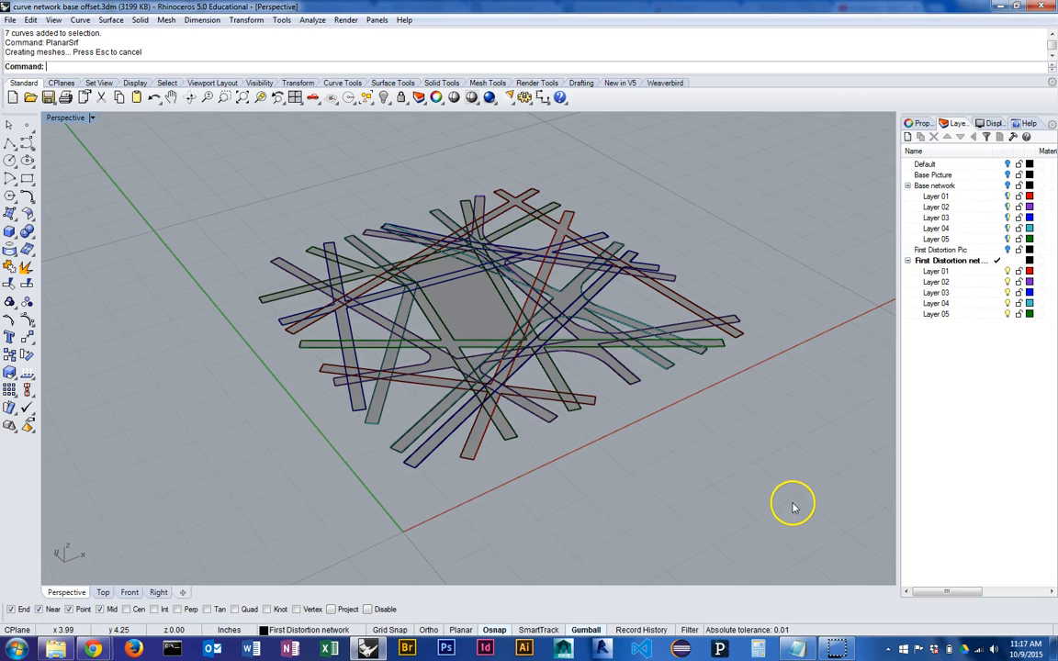
key(ctrl+z)
click(749, 529)
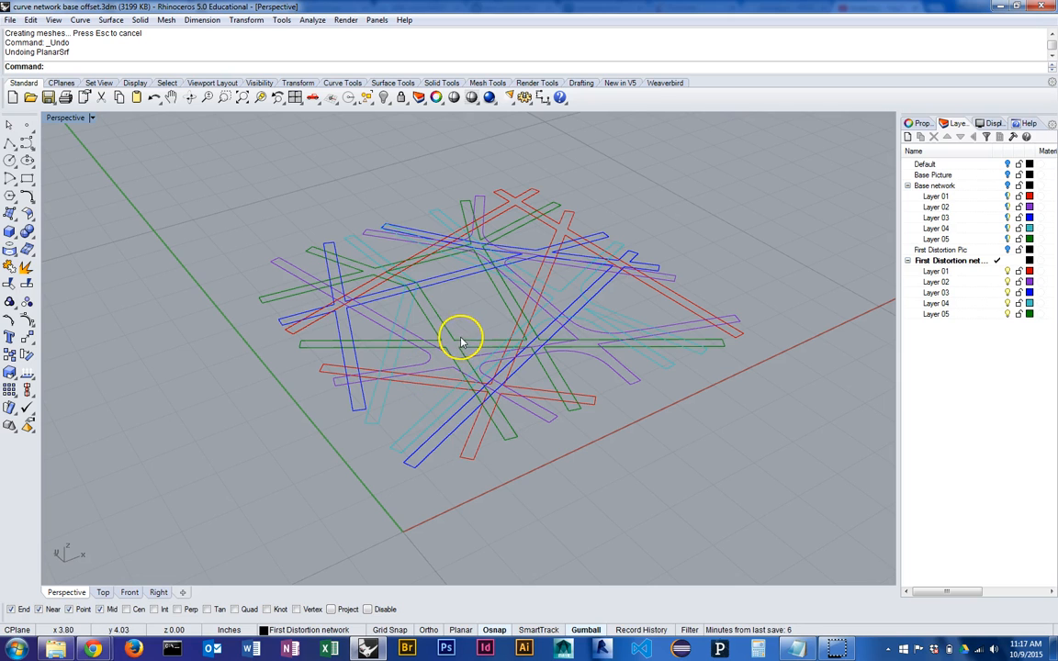
Create a planar surface with PlanarSrf from the green network outline and its inner closed green curve
scroll(488, 321, up, 3)
click(457, 373)
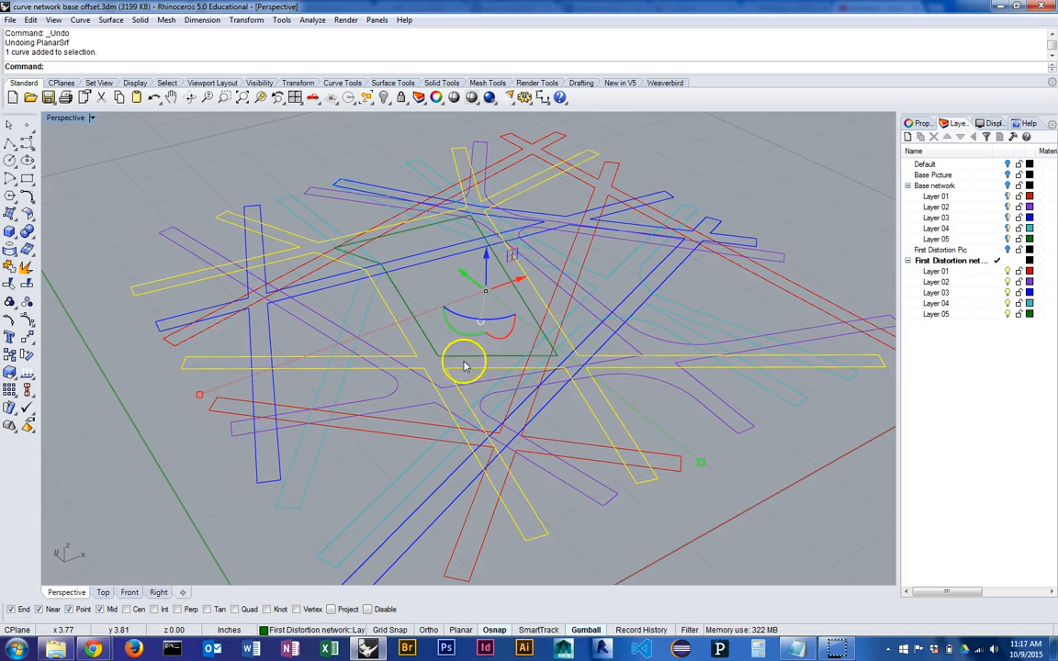
click(454, 359)
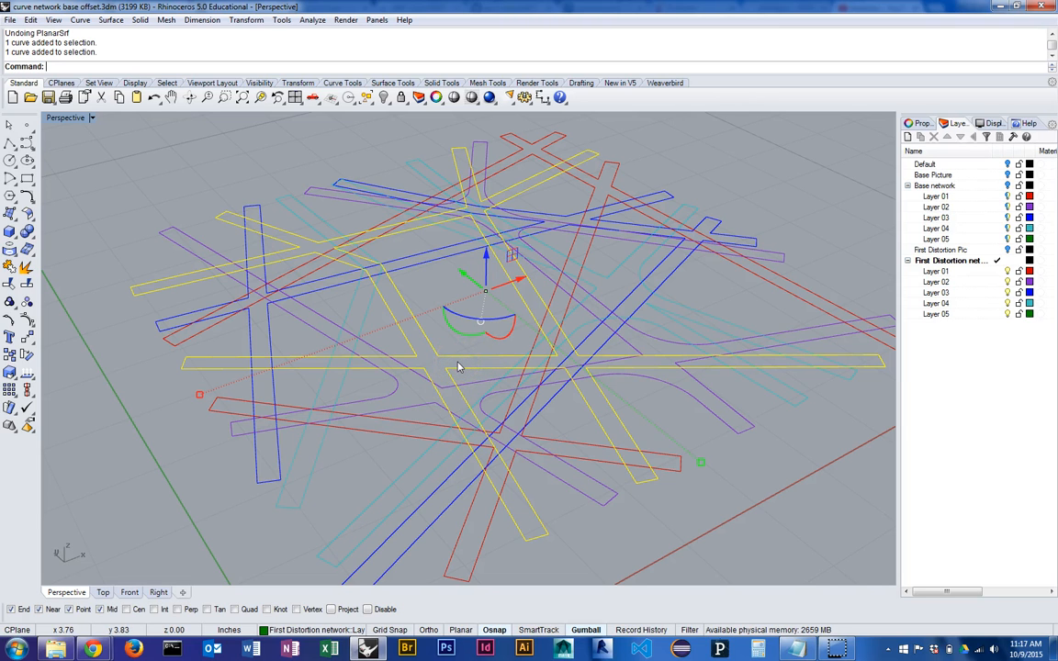
key(Return)
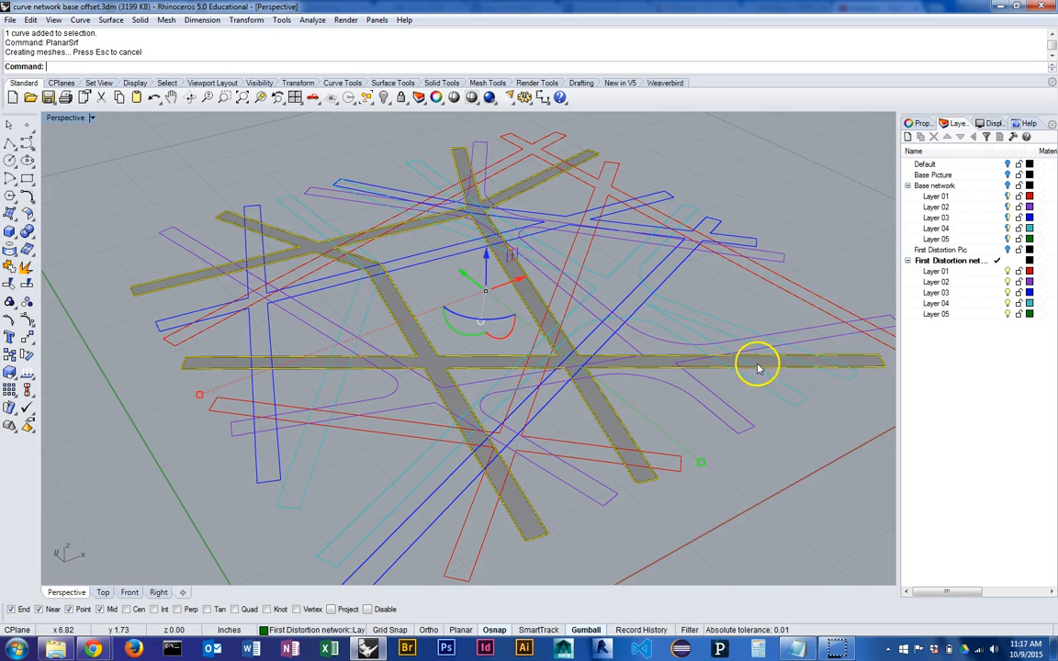
key(Escape)
Assign the new planar surface to Layer 05 under First Distortion network
click(433, 364)
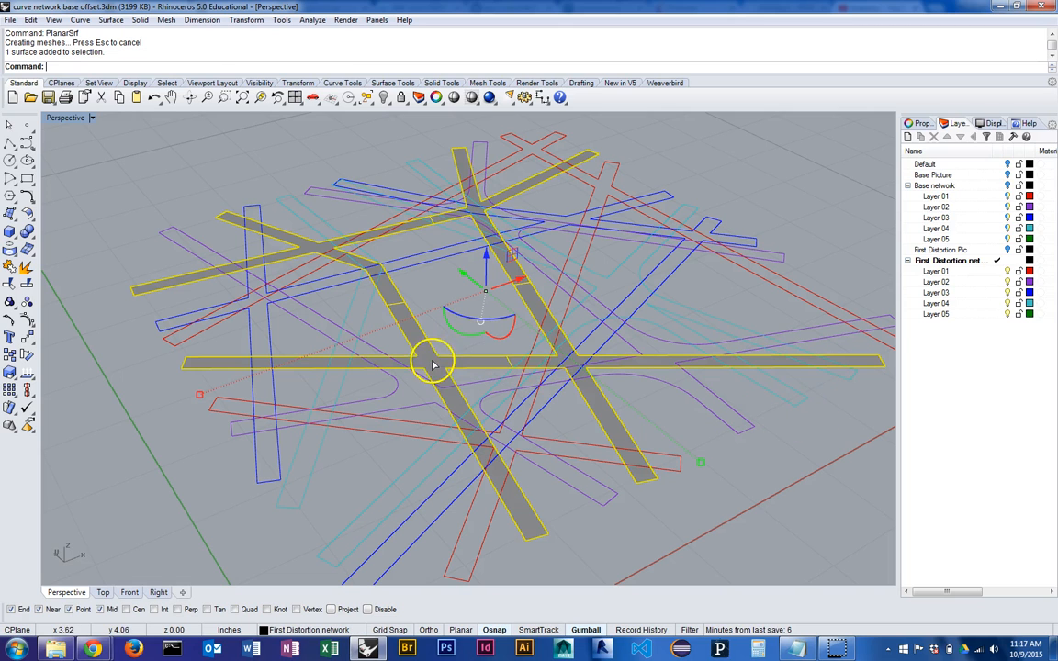
click(917, 123)
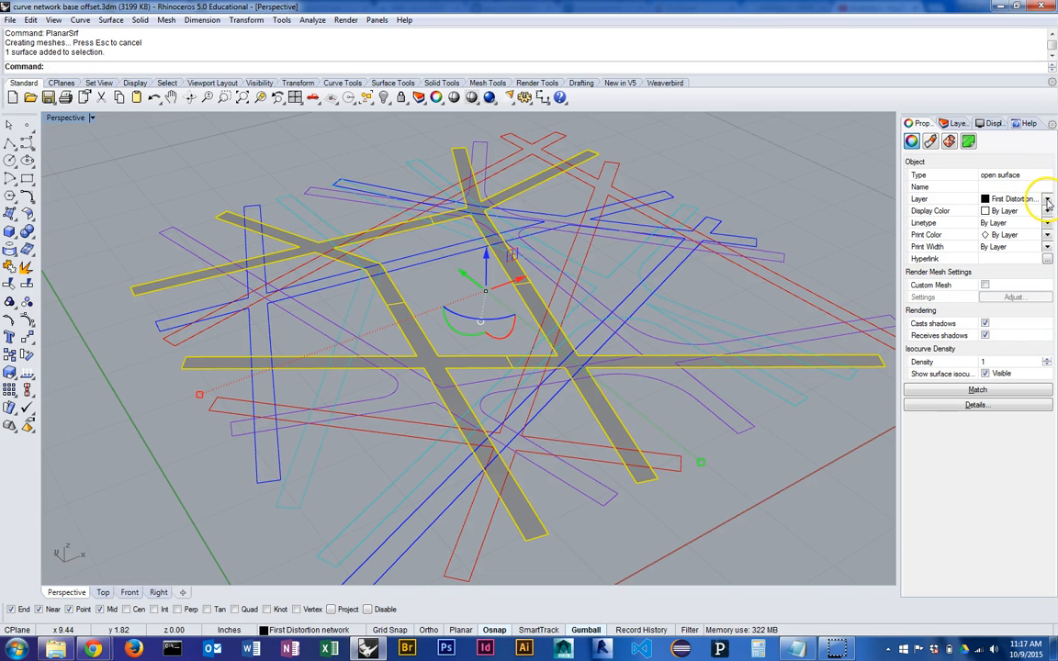
click(1046, 200)
scroll(1024, 266, down, 2)
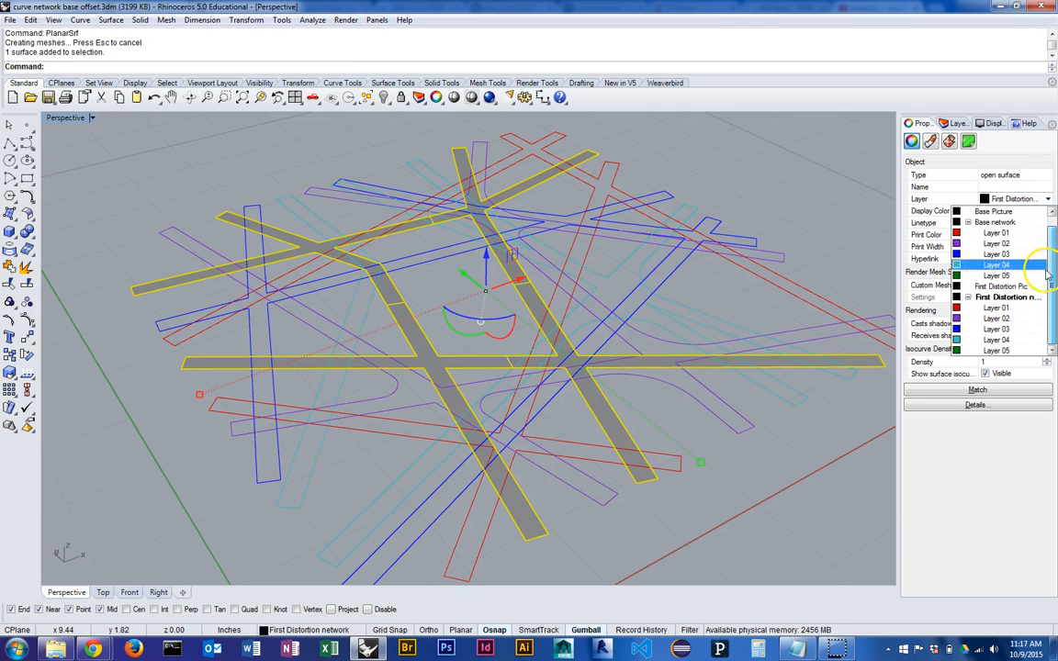
click(1017, 351)
click(698, 439)
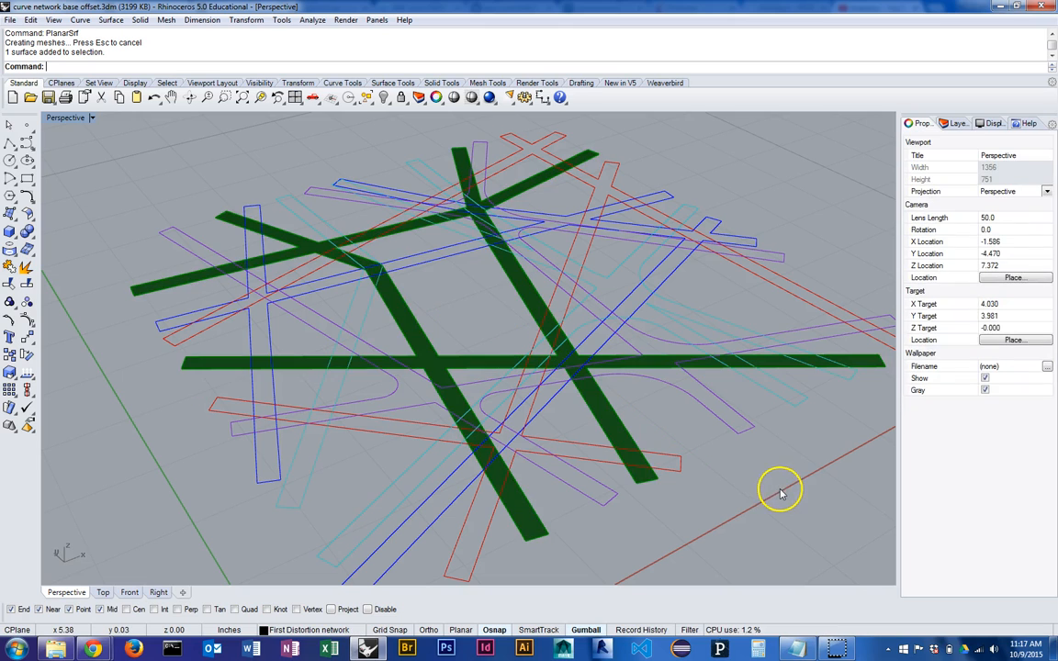
Make Layer 03 under First Distortion network current and create a planar surface from the blue outline
click(957, 123)
click(668, 269)
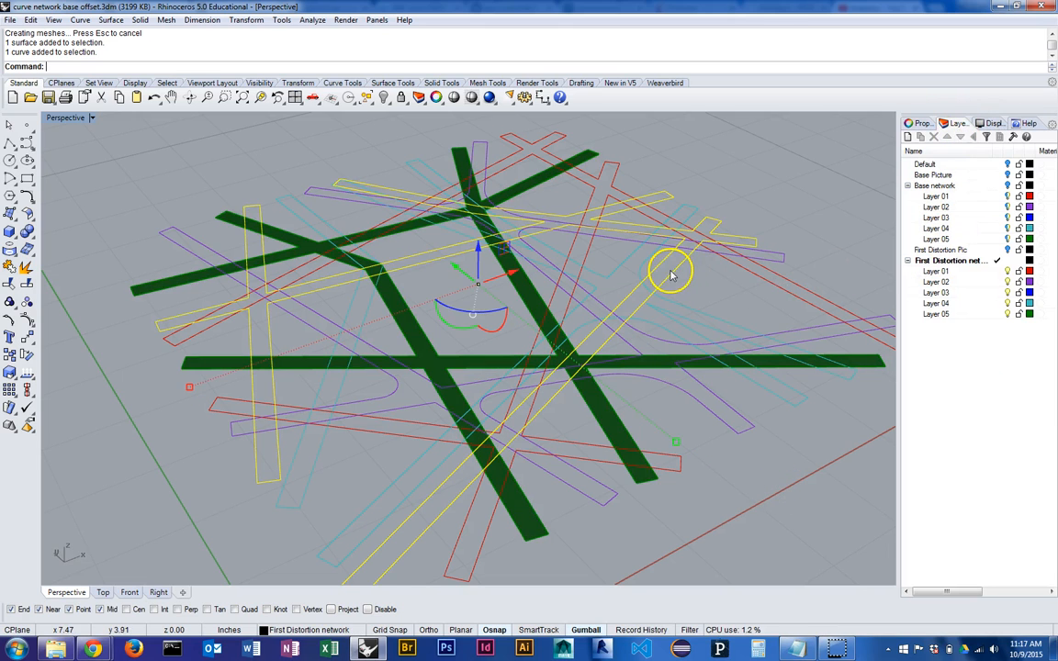
click(999, 292)
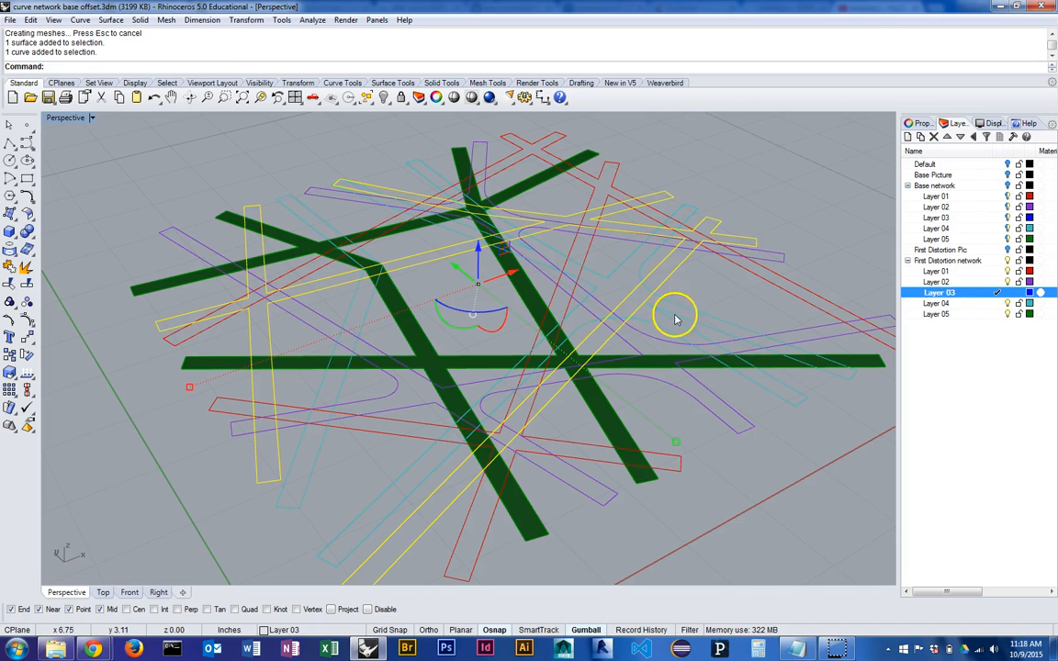
right_click(791, 202)
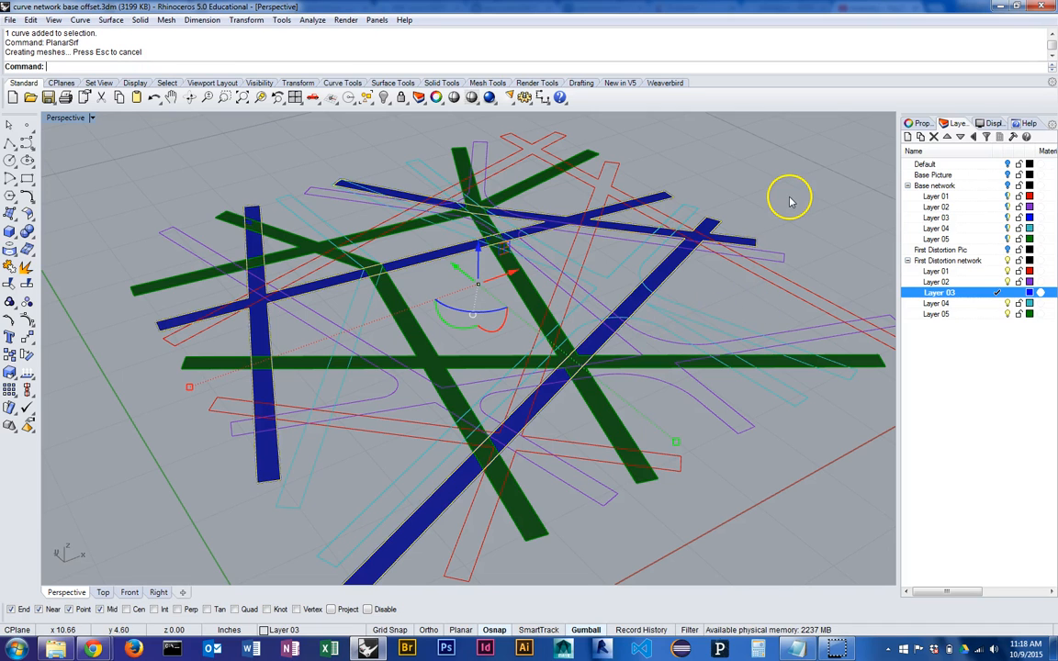
click(810, 237)
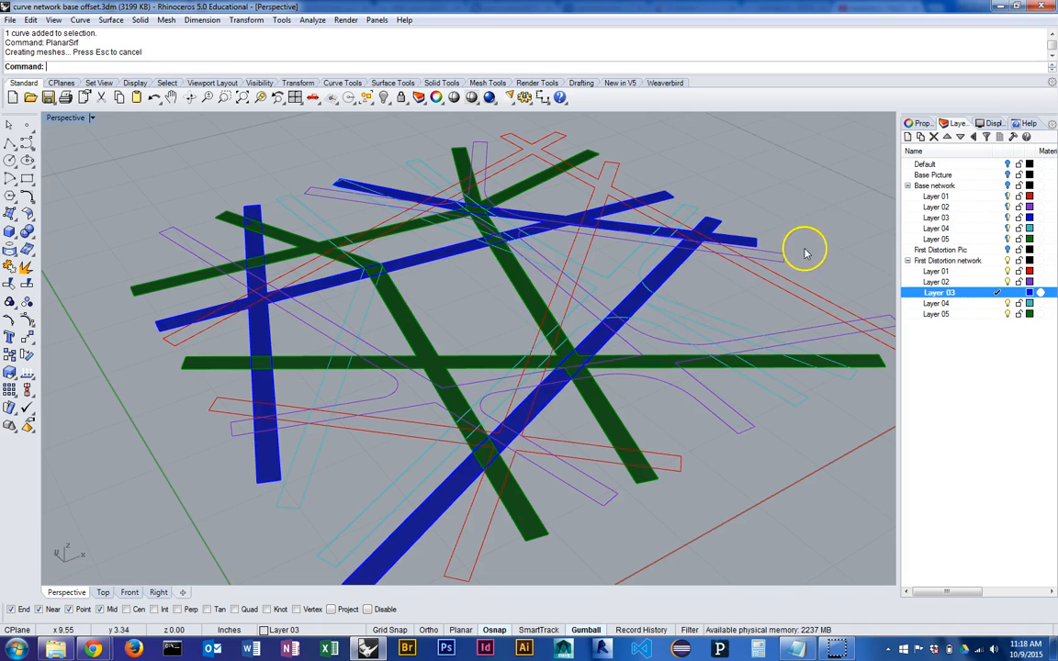
Make Layer 02 under First Distortion network current and create a planar surface from the purple outline
click(997, 282)
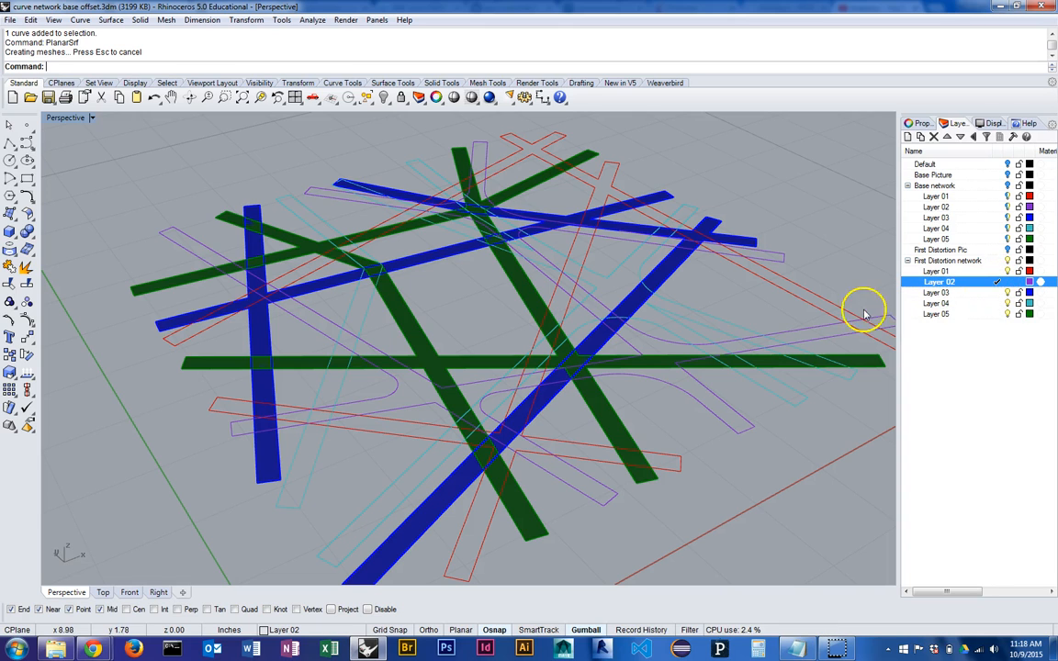
click(814, 326)
right_click(815, 230)
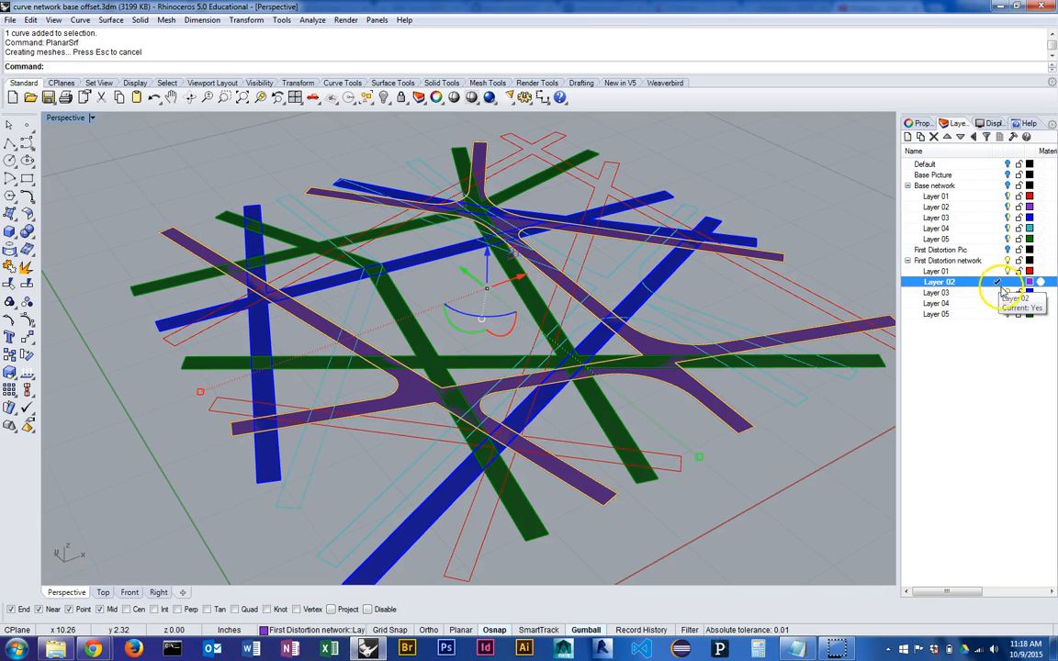
Make Layer 01 under First Distortion network current and create a planar surface from the red outline
click(998, 271)
click(799, 321)
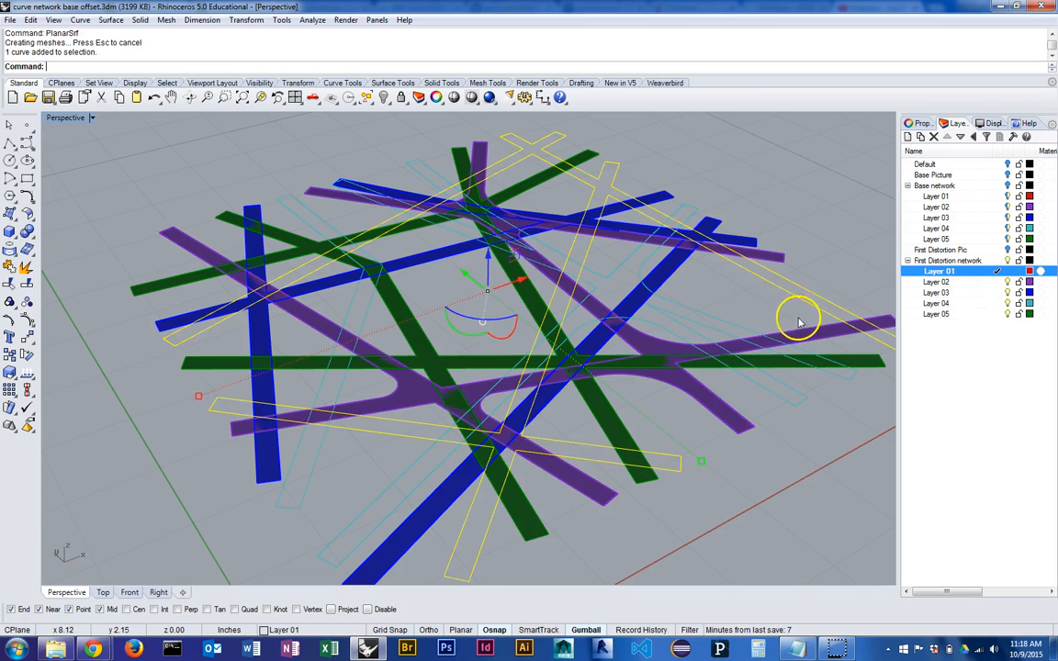
right_click(788, 315)
Make Layer 04 under First Distortion network current and create planar surfaces from both cyan outlines
click(695, 318)
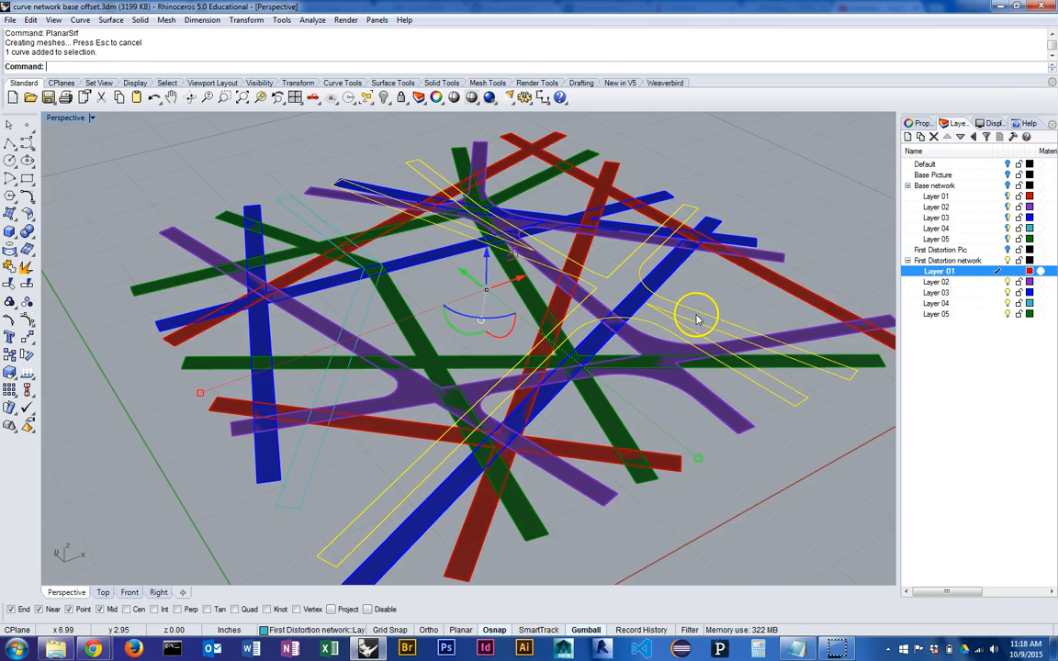
shift+click(366, 314)
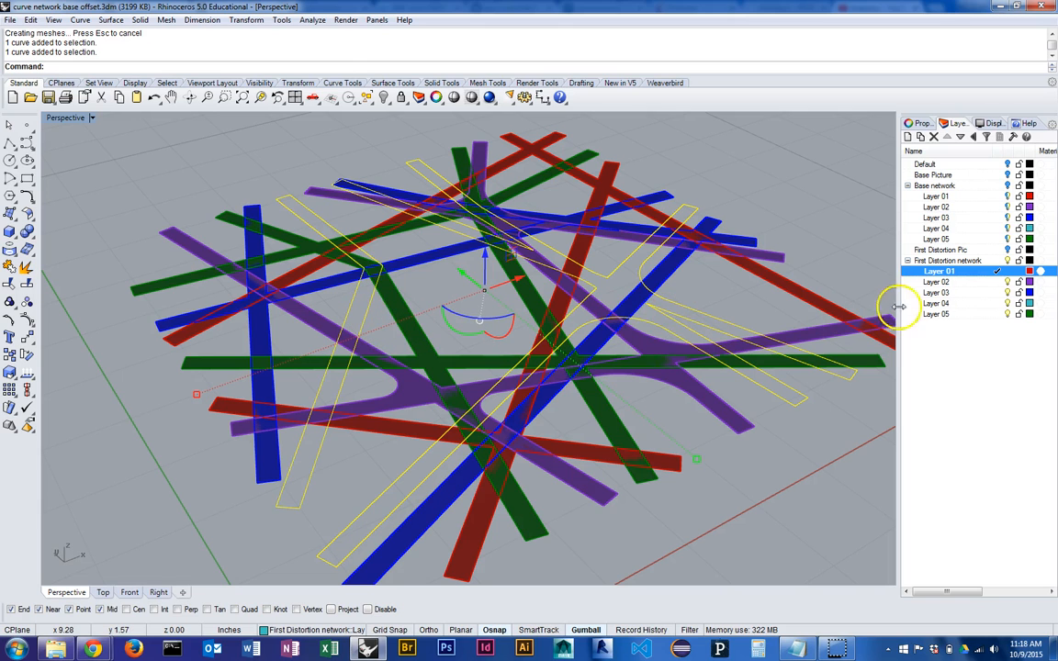
double_click(929, 303)
right_click(819, 243)
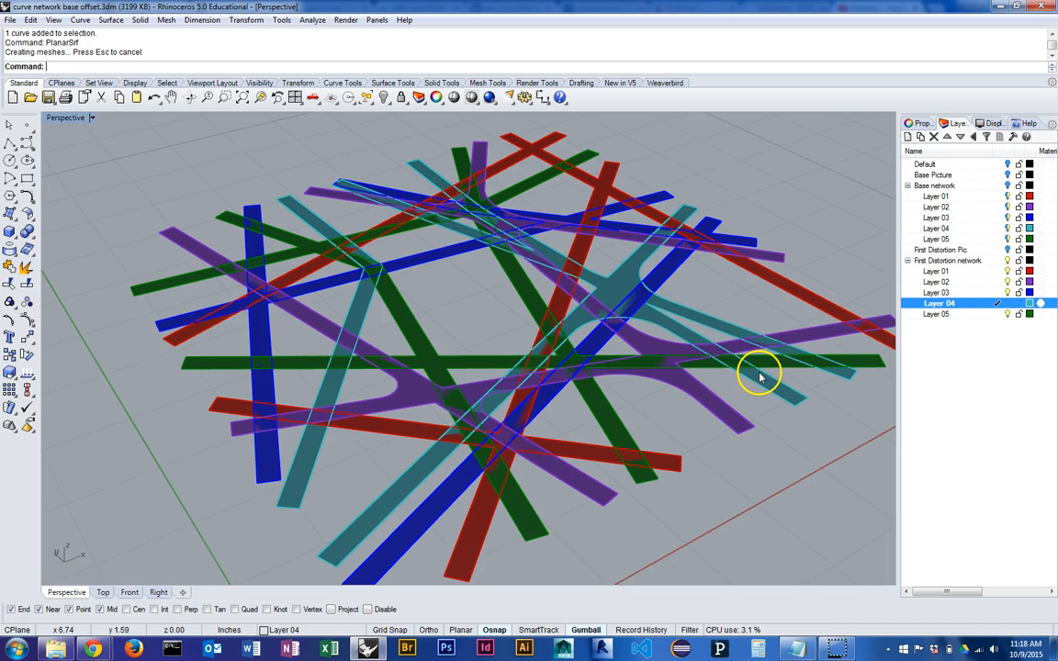
right_drag(751, 371, 699, 372)
click(607, 421)
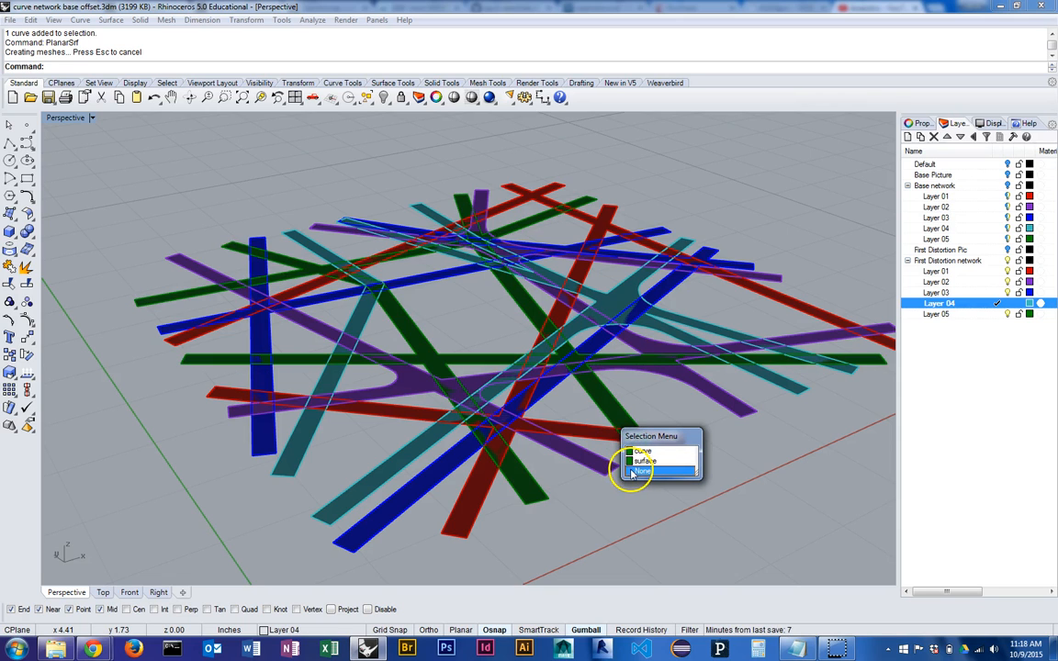
click(771, 465)
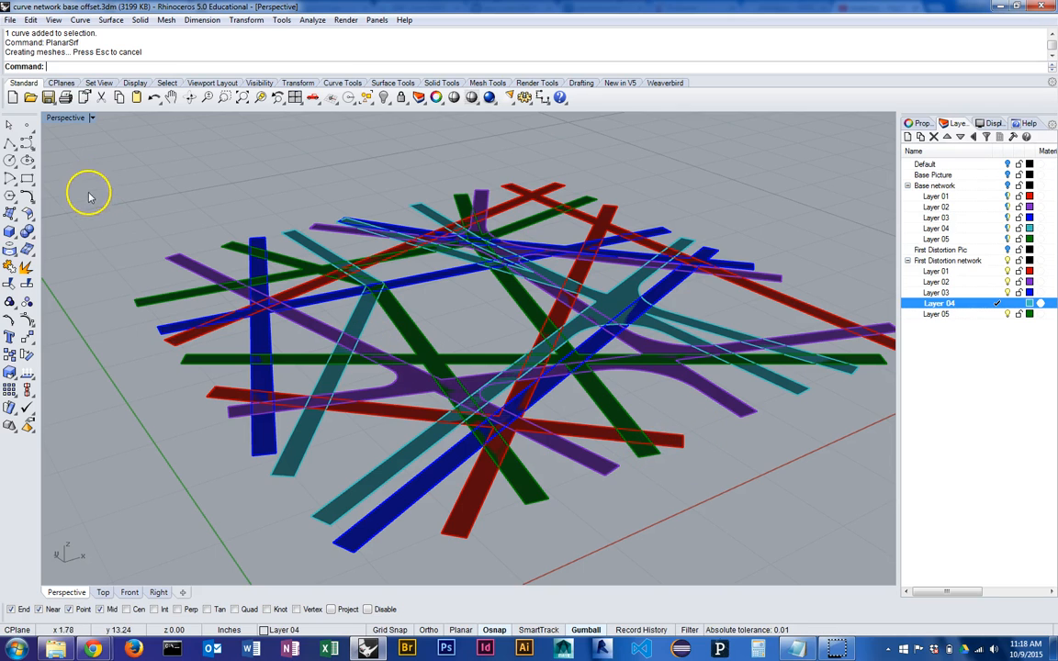
Show the selection filter and exclude surfaces from being selected
click(33, 20)
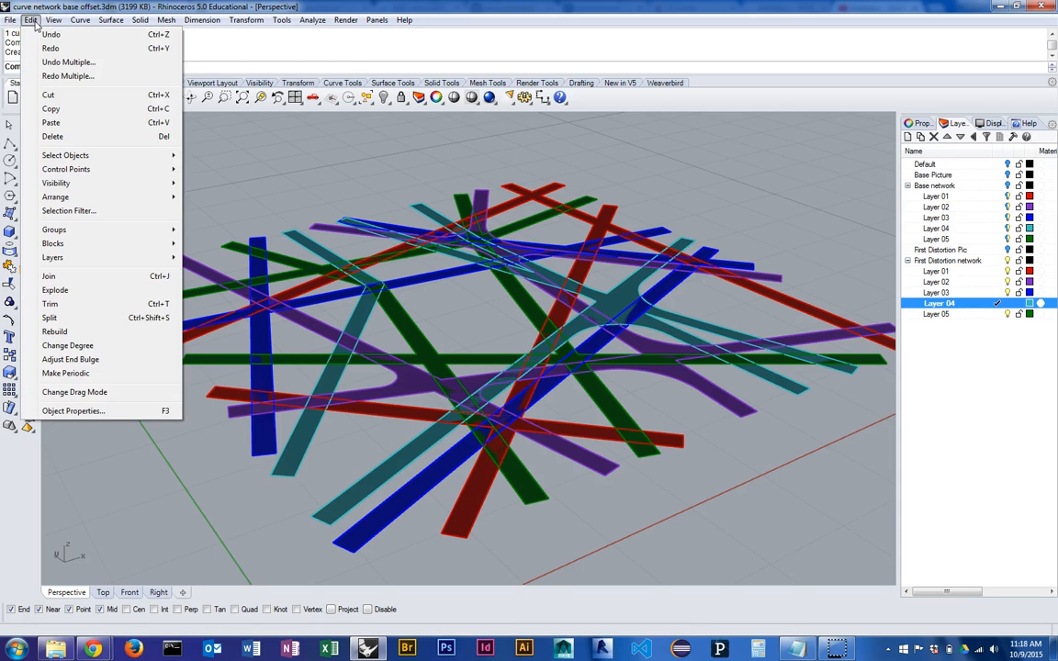
click(96, 211)
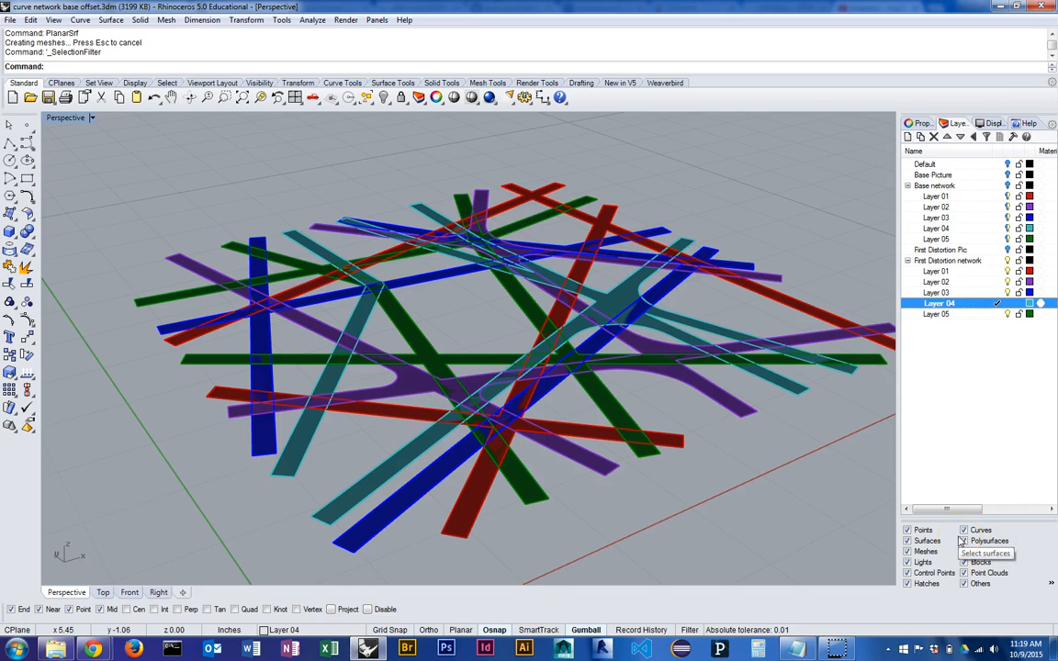
click(908, 542)
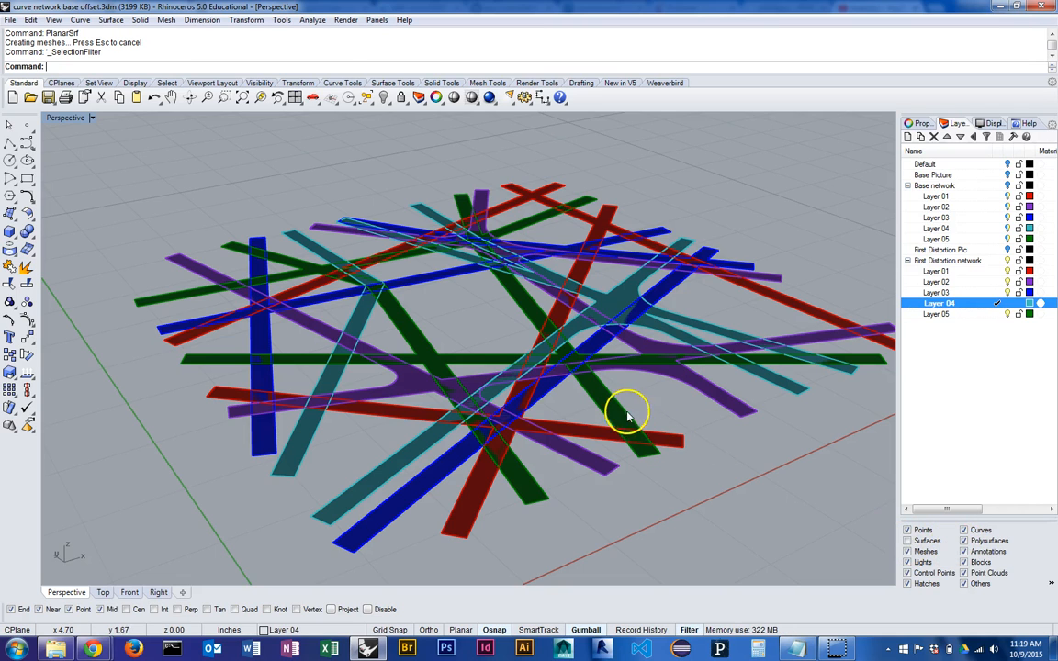
Check that only curves can be picked by selecting the purple outline and the green curves, and clear the selection
click(641, 352)
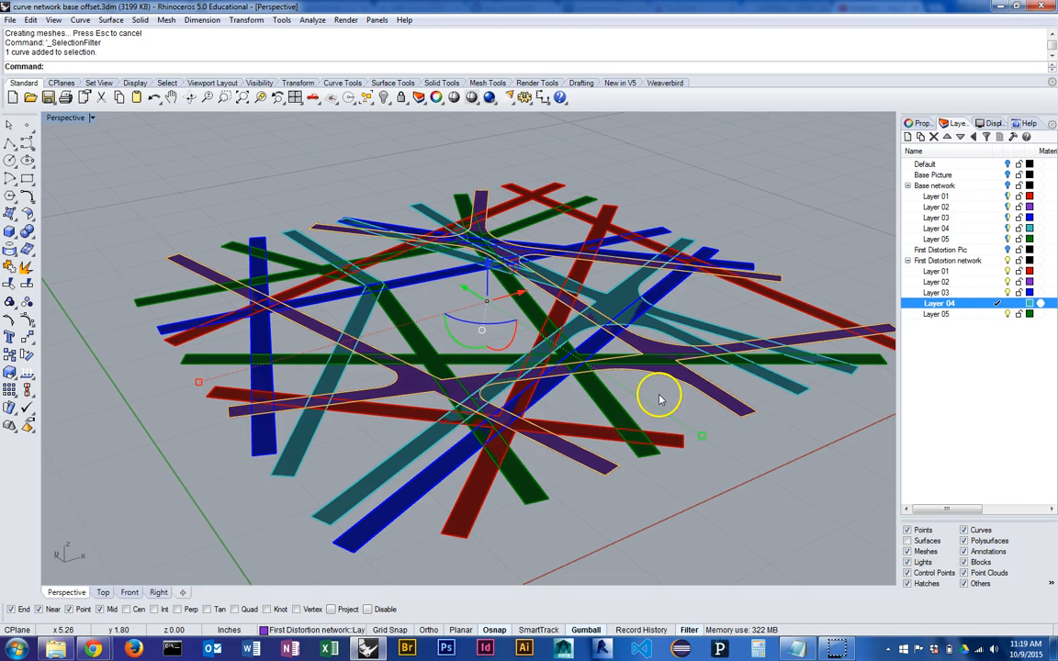
key(Escape)
click(514, 317)
key(Escape)
click(514, 303)
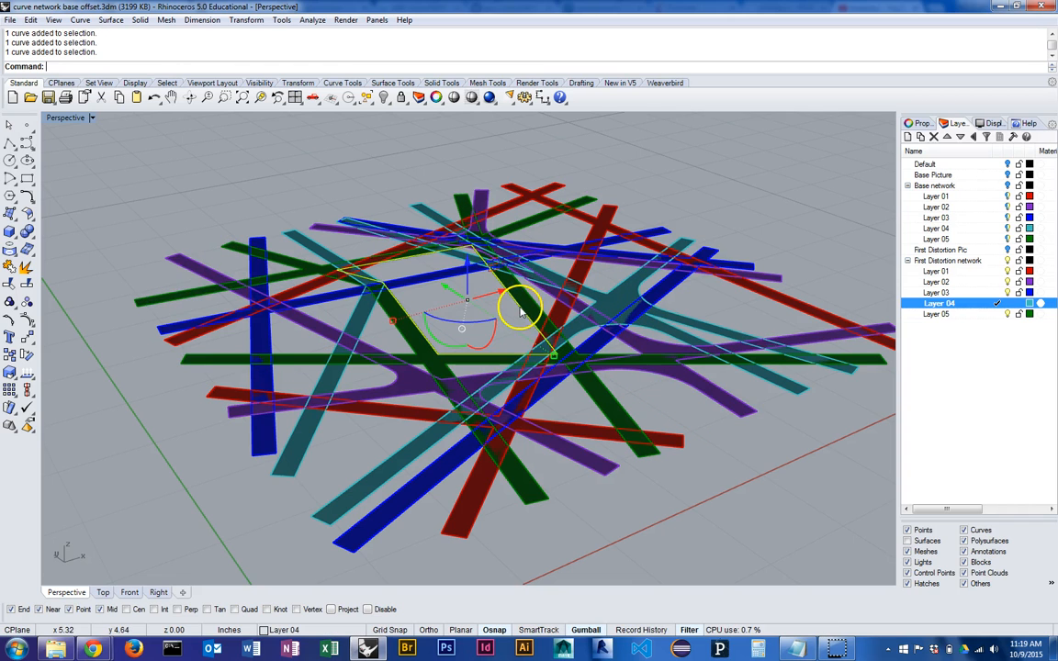
click(768, 502)
Select all the network outline curves together and hide them
scroll(663, 413, down, 2)
scroll(663, 413, up, 4)
scroll(663, 413, down, 4)
drag(812, 531, 228, 157)
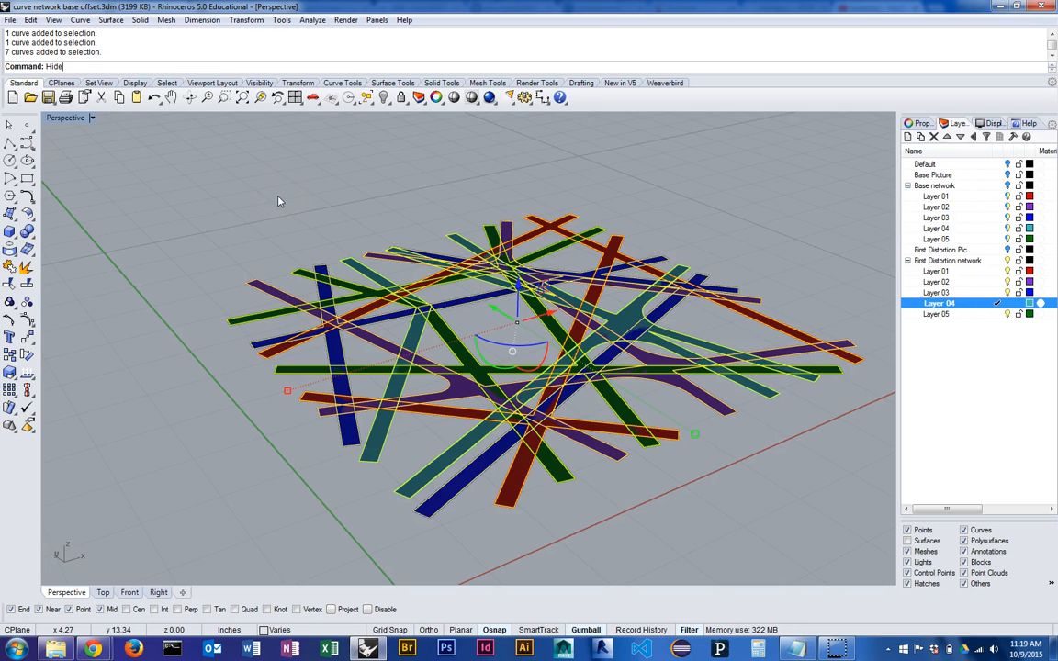
key(Return)
Make surfaces selectable again in the selection filter
right_drag(280, 201, 610, 303)
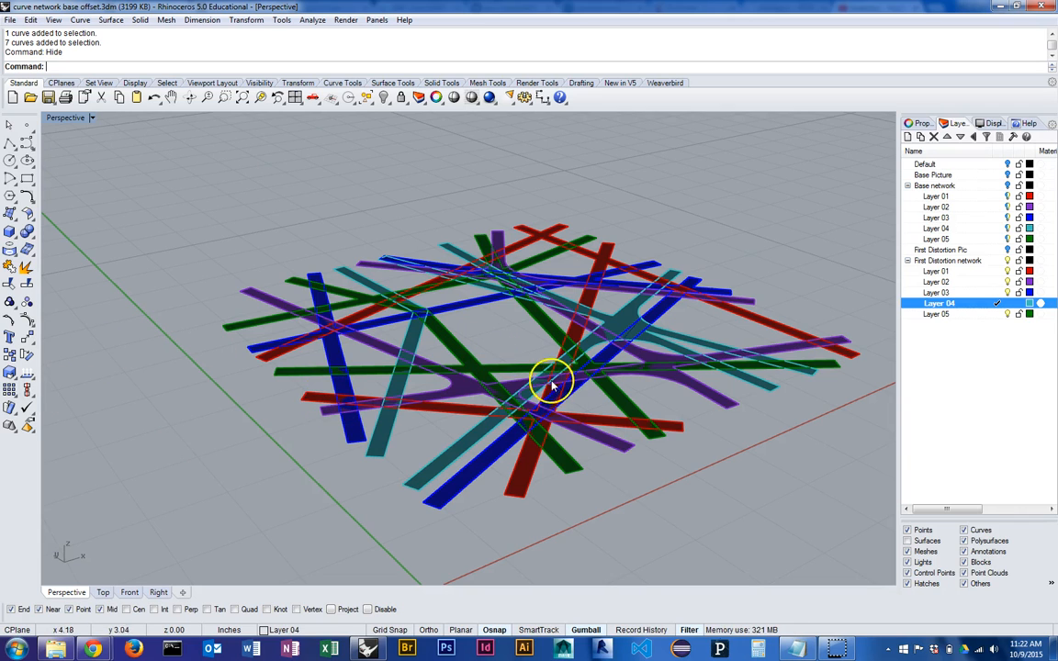
mouse_move(556, 354)
right_down()
mouse_move(534, 349)
mouse_move(548, 309)
mouse_move(545, 365)
mouse_move(546, 350)
mouse_move(520, 354)
mouse_move(540, 347)
right_up()
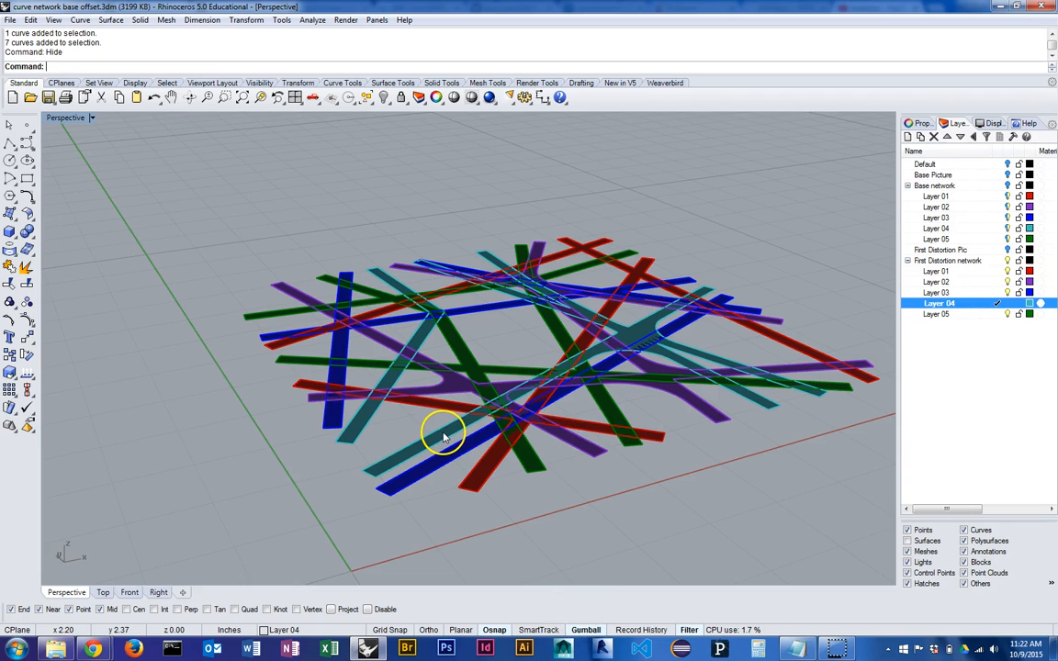
click(908, 541)
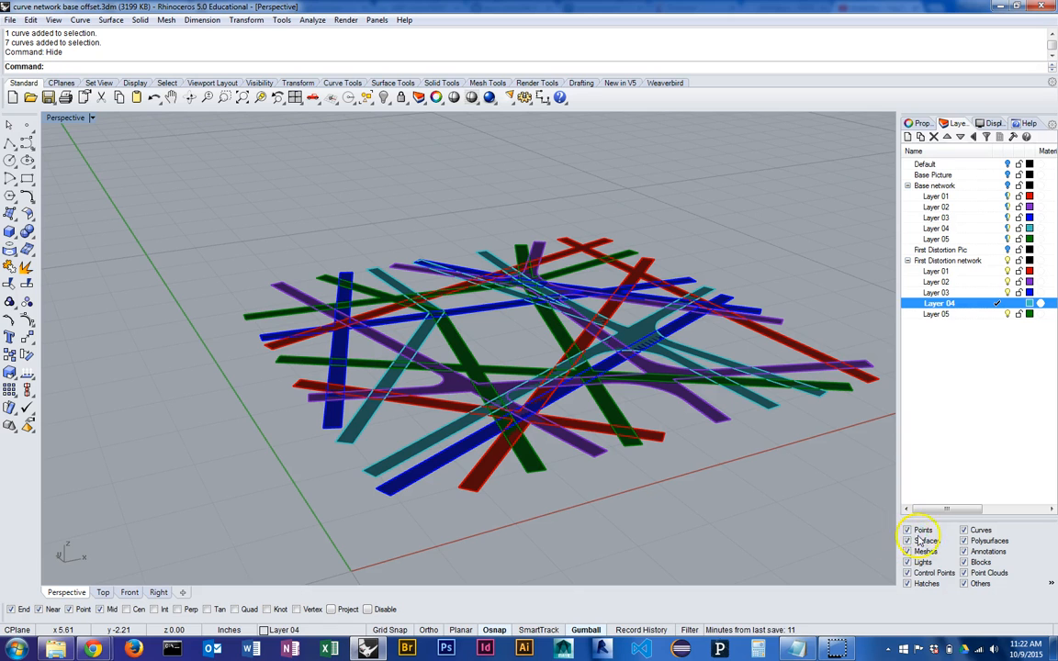
Try raising only the large branching cyan surface above the rest of the network, and undo the move
click(439, 435)
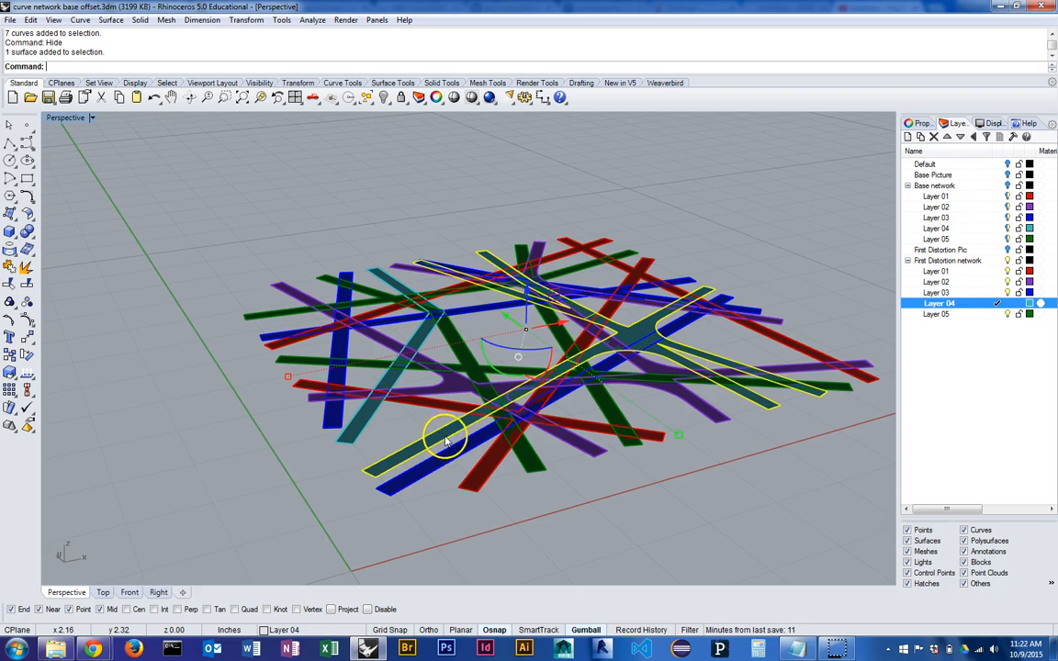
right_drag(546, 372, 536, 312)
mouse_move(586, 345)
right_down()
mouse_move(601, 394)
mouse_move(592, 439)
mouse_move(498, 420)
mouse_move(557, 455)
mouse_move(587, 381)
mouse_move(573, 356)
right_up()
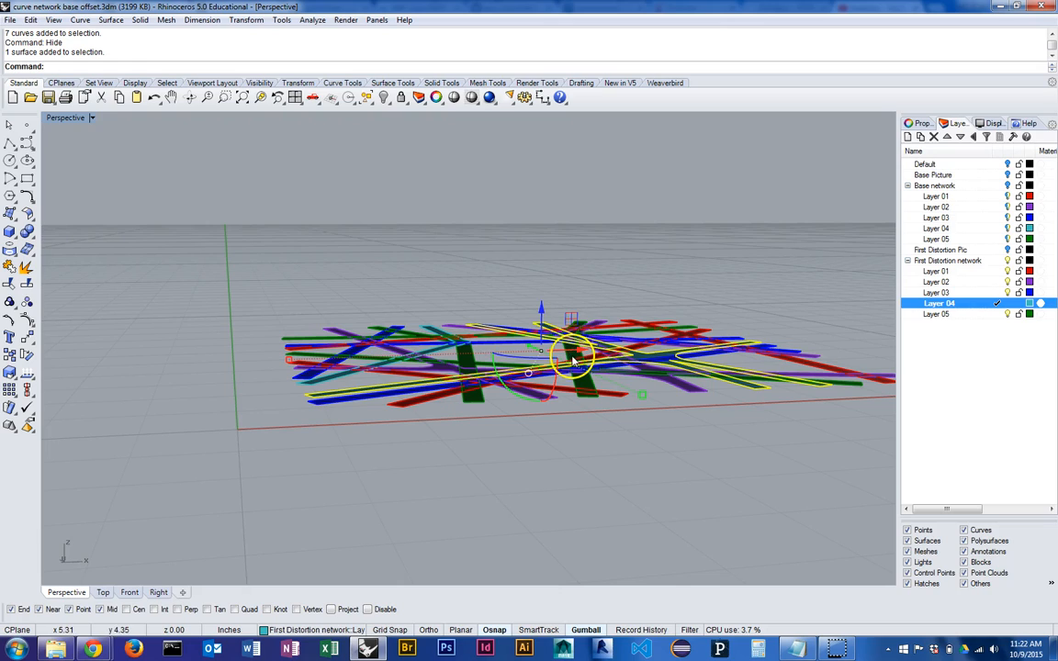
drag(541, 314, 542, 249)
mouse_move(668, 335)
right_down()
mouse_move(658, 394)
mouse_move(659, 323)
mouse_move(649, 335)
mouse_move(660, 344)
right_up()
right_drag(460, 358, 529, 402)
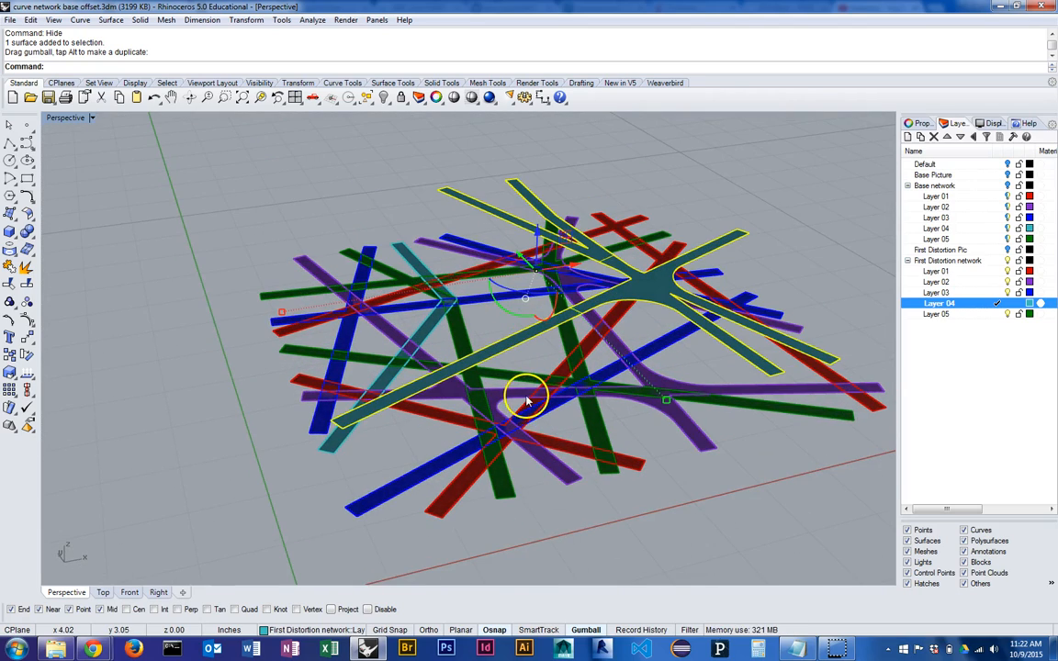
key(ctrl+z)
Add the bent cyan strip to the selection, raise both cyan surfaces about 1.6 in above the network, and deselect them
shift+click(437, 335)
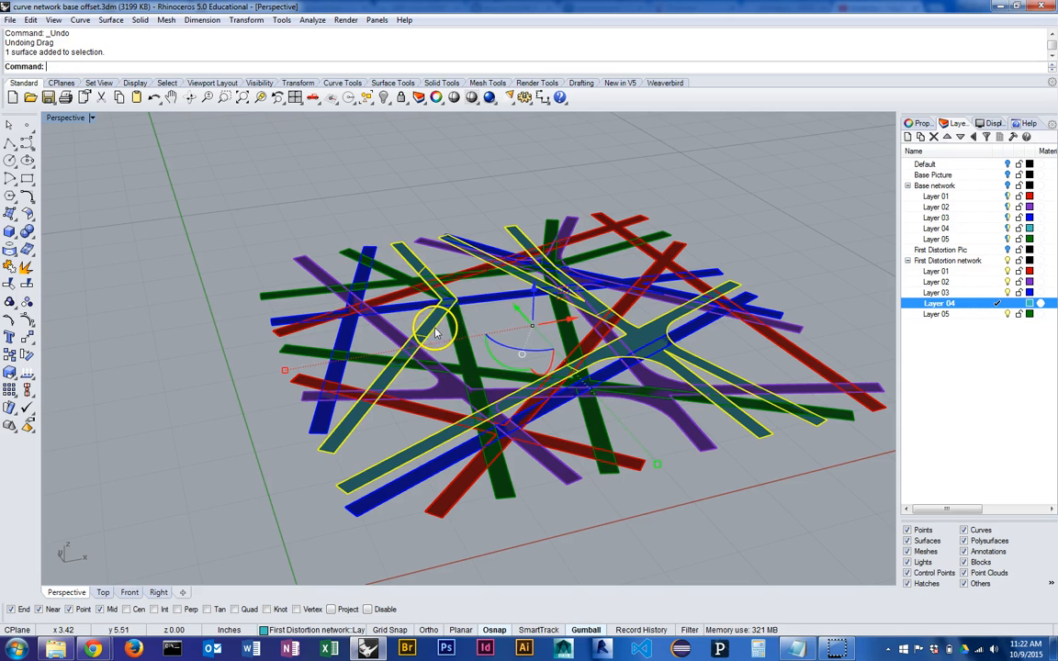
drag(537, 289, 504, 190)
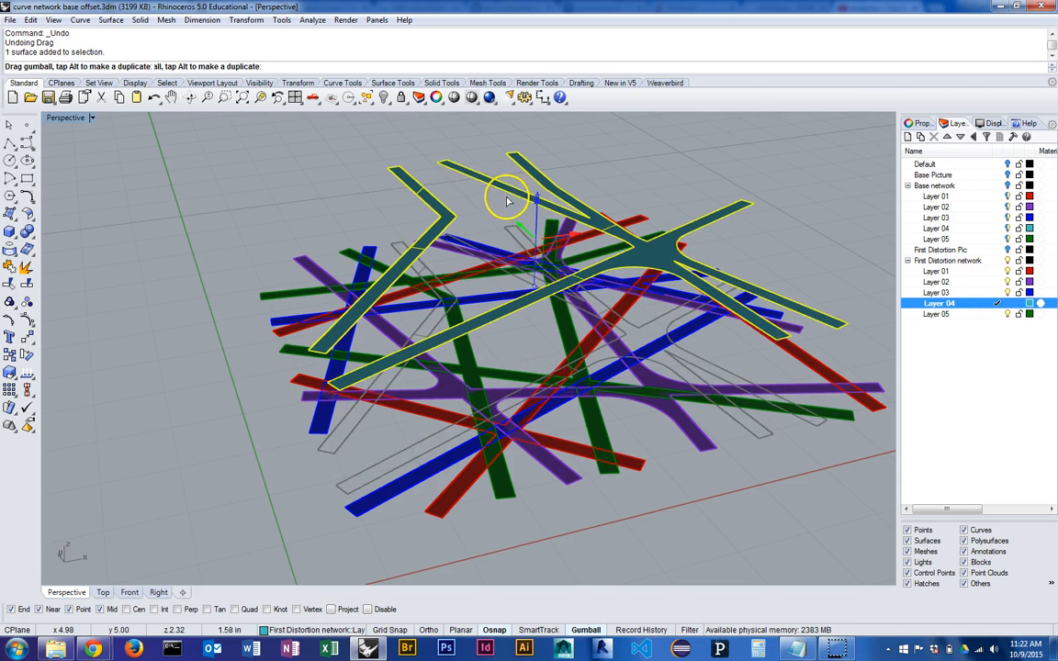
click(691, 472)
right_drag(691, 472, 704, 450)
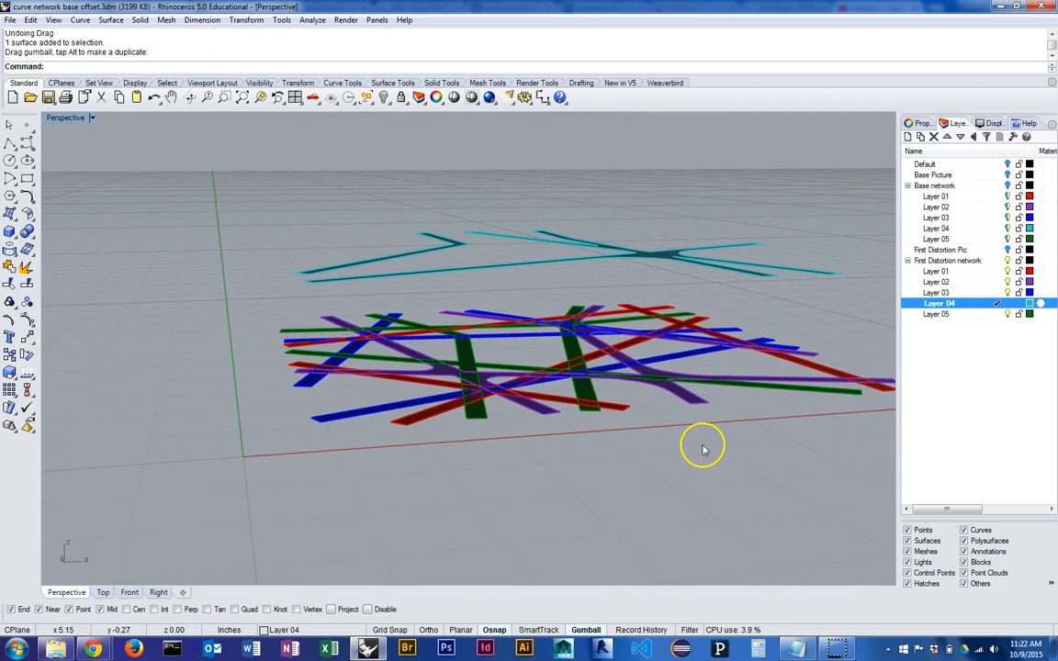
Raise the blue surfaces to a level just below the cyan ones
click(496, 318)
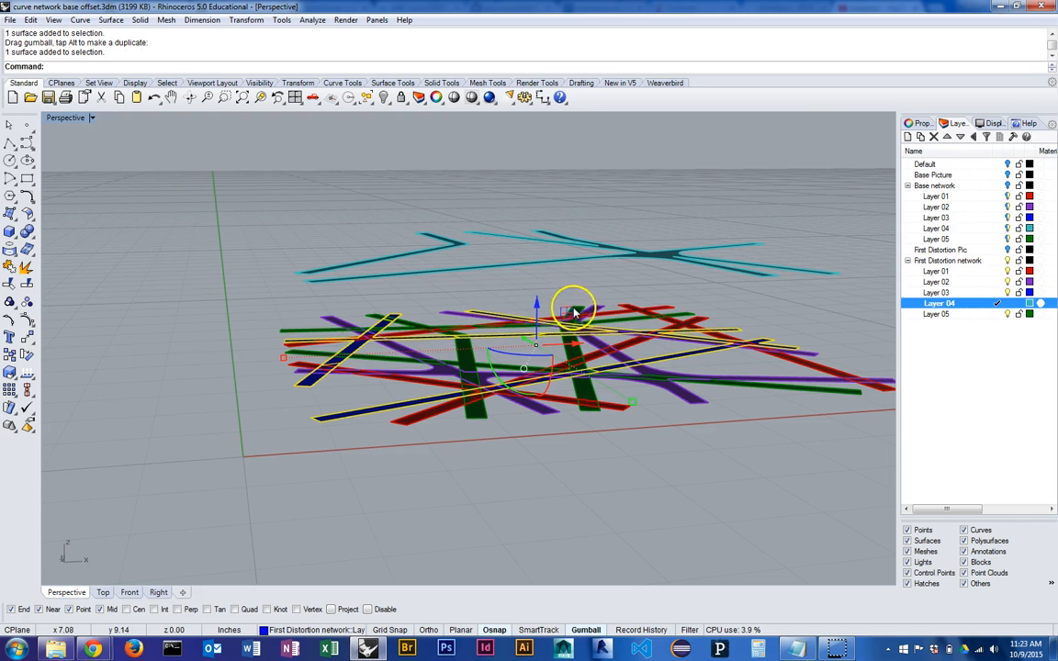
drag(536, 303, 475, 236)
right_drag(730, 384, 736, 347)
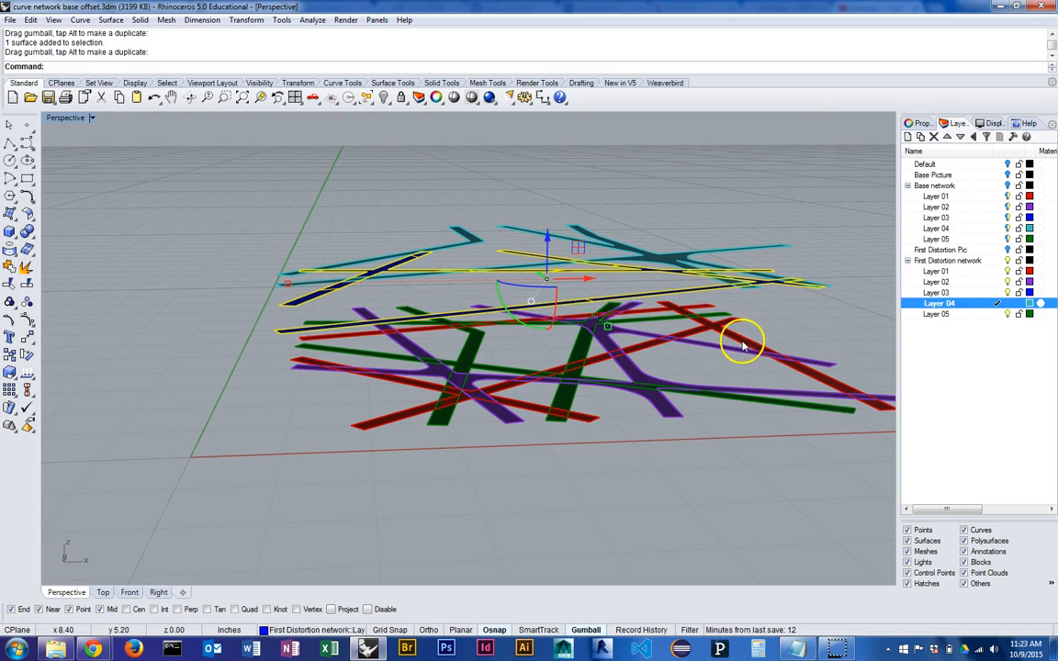
Raise the red surfaces to a level below the blue ones
click(562, 352)
drag(549, 306, 550, 278)
right_drag(550, 279, 654, 361)
Raise the purple surfaces and fine-tune their height so they sit between the green and red levels, and deselect them
click(630, 366)
drag(558, 311, 488, 267)
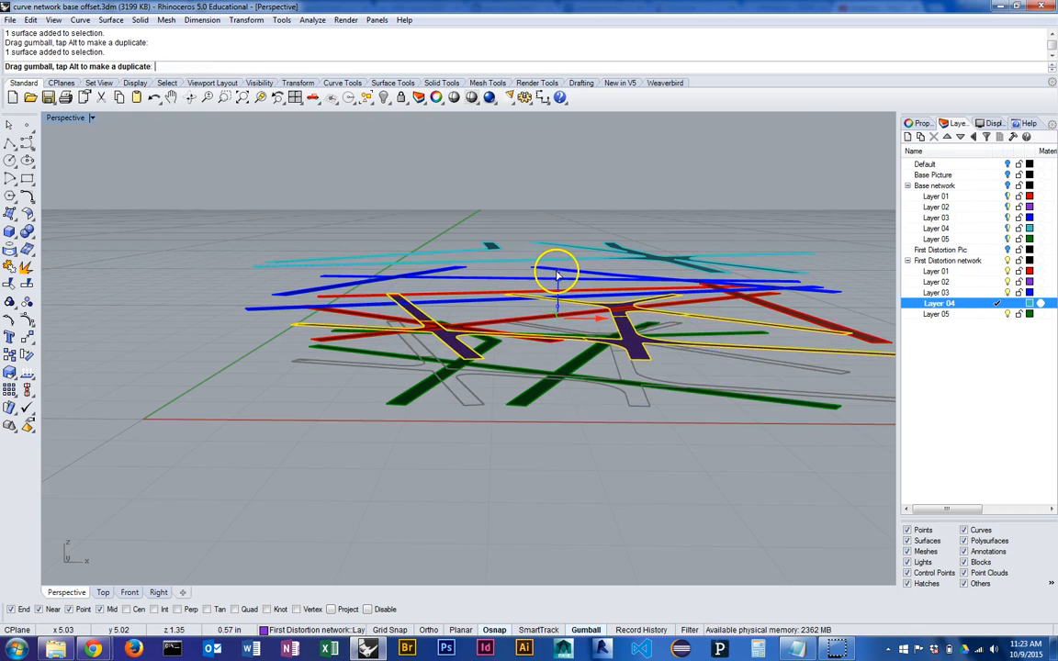
right_drag(575, 515, 736, 456)
click(645, 328)
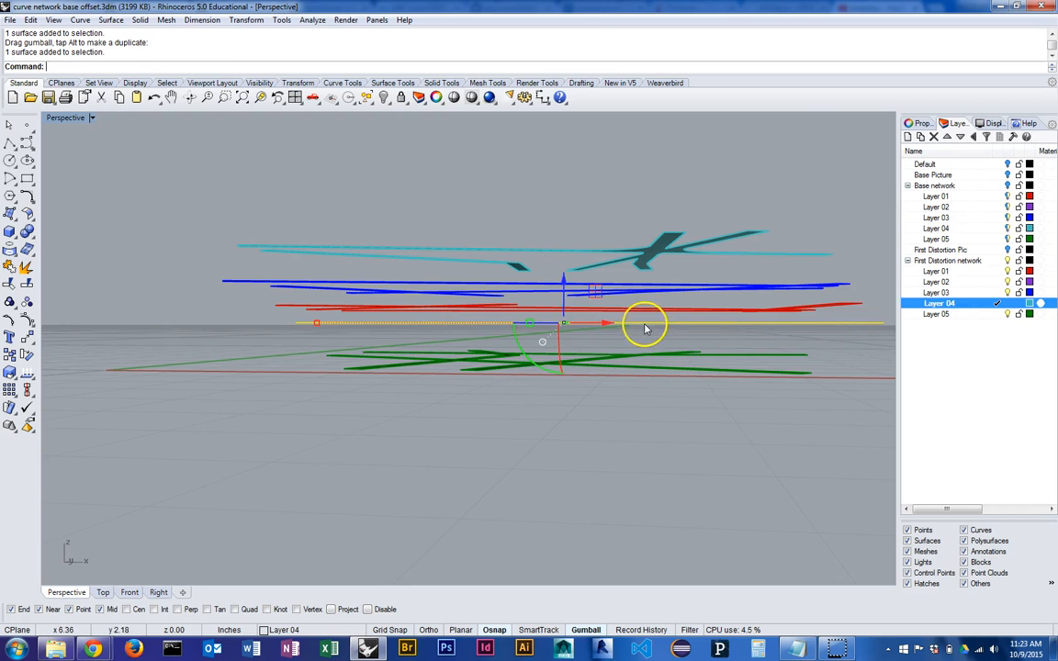
drag(555, 286, 564, 292)
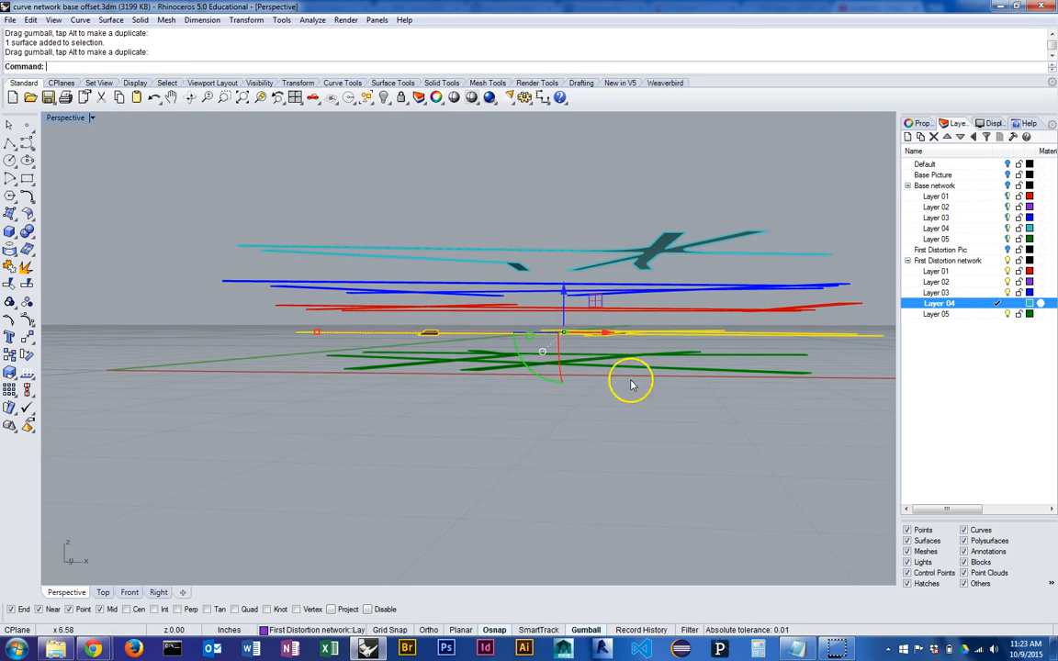
right_drag(704, 407, 763, 443)
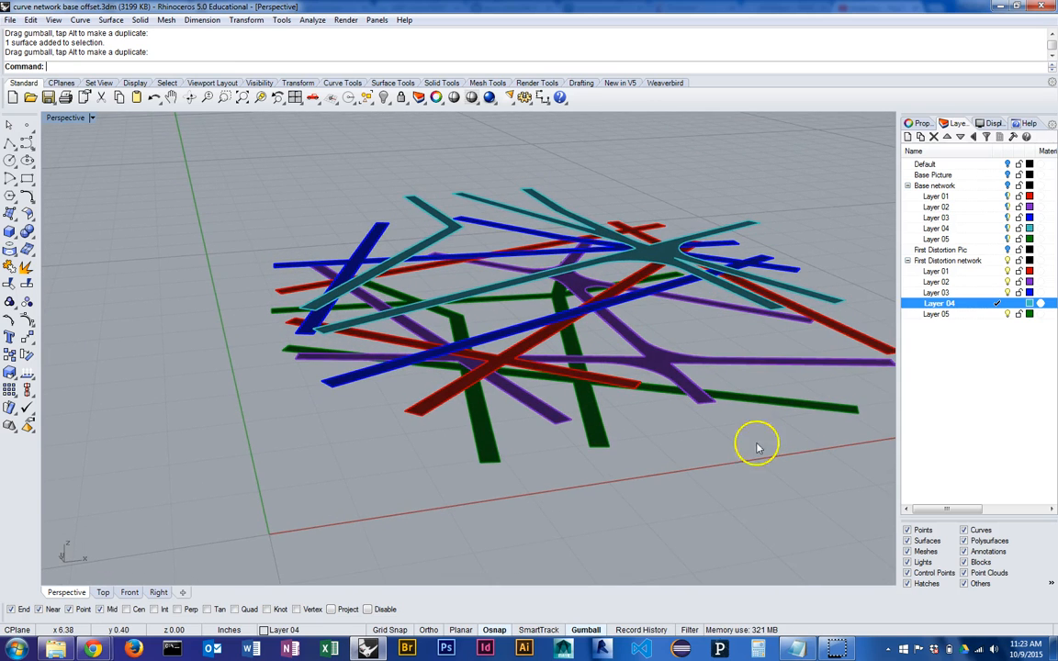
Select the red surfaces and lower them slightly toward the purple level
right_drag(563, 312, 402, 282)
click(494, 324)
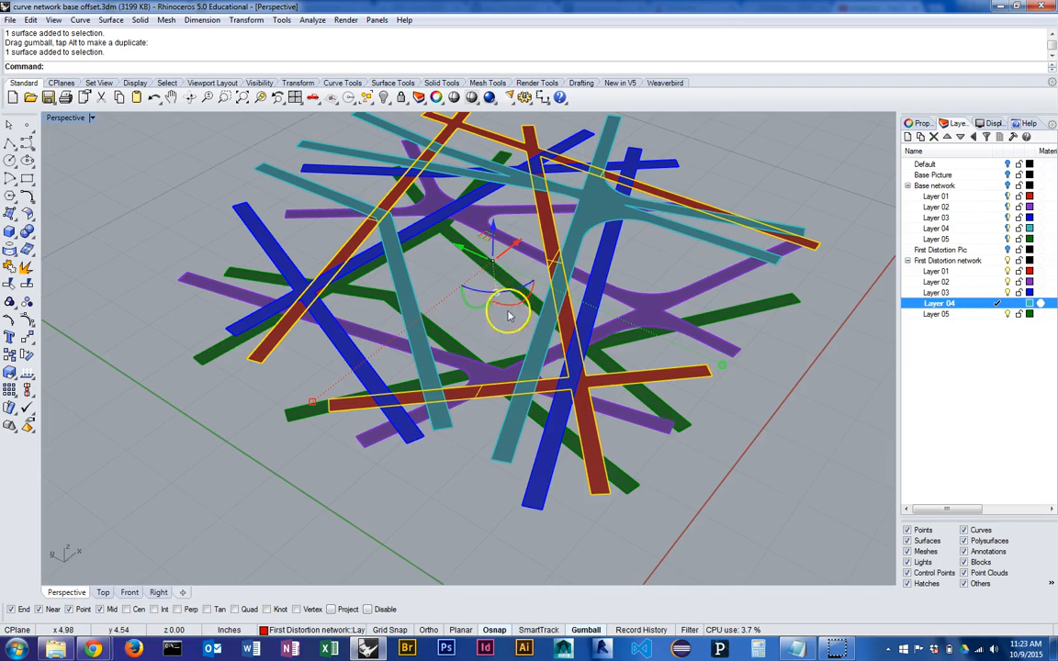
right_drag(500, 309, 651, 320)
drag(520, 328, 520, 335)
Draw a single-segment polyline about 0.26 in long across the long red strip, snapping both ends to its edges
right_drag(743, 326, 562, 355)
scroll(416, 381, up, 5)
right_drag(416, 380, 491, 378)
scroll(520, 367, down, 3)
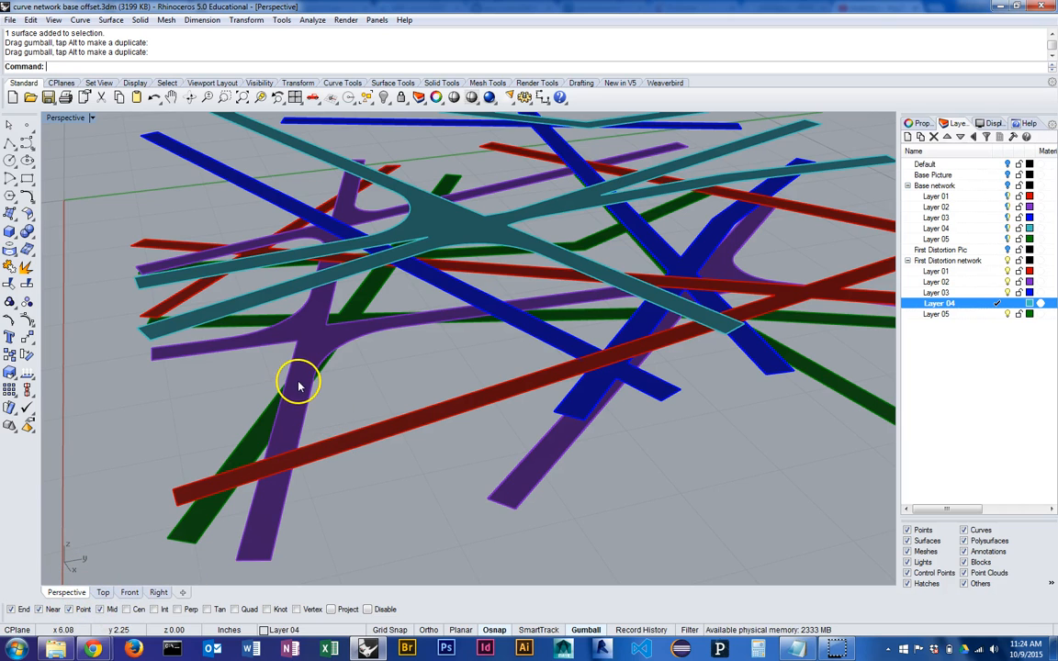
click(9, 142)
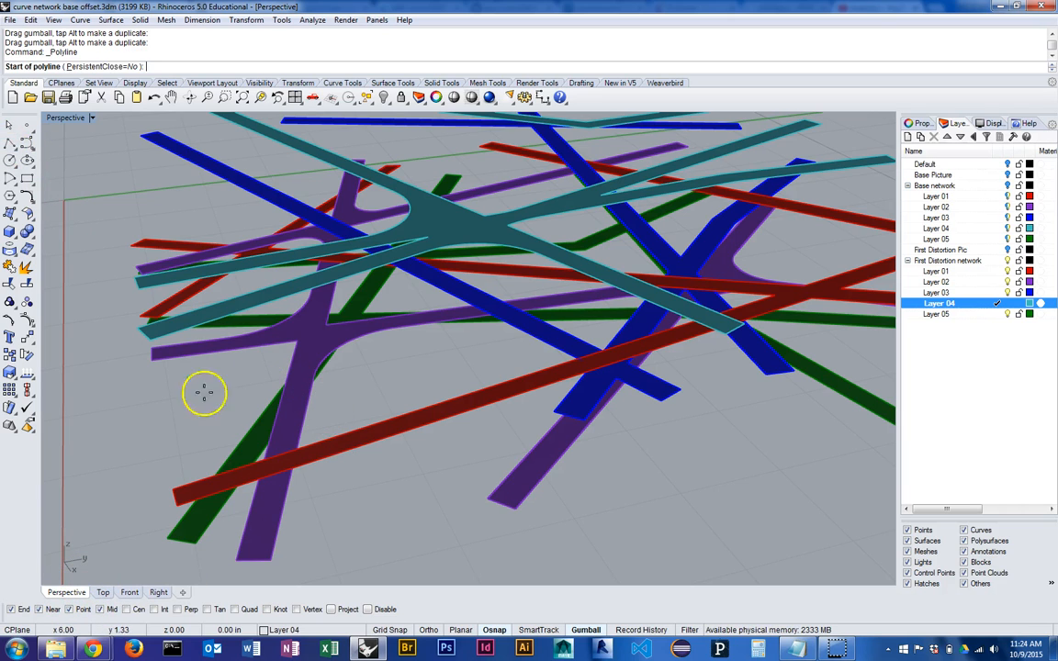
scroll(450, 424, up, 3)
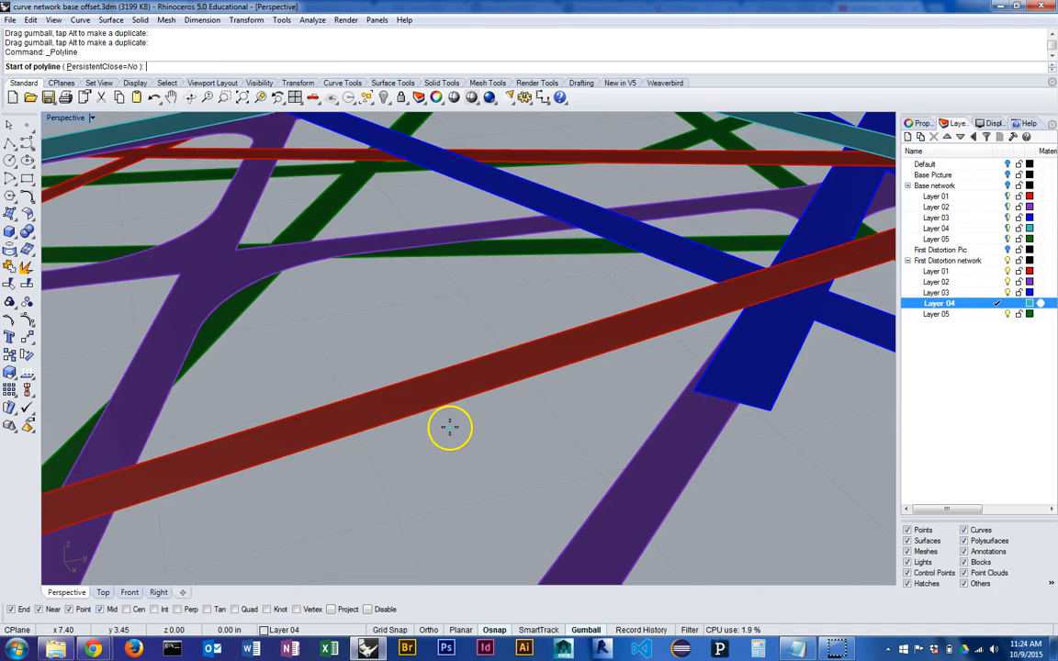
click(453, 367)
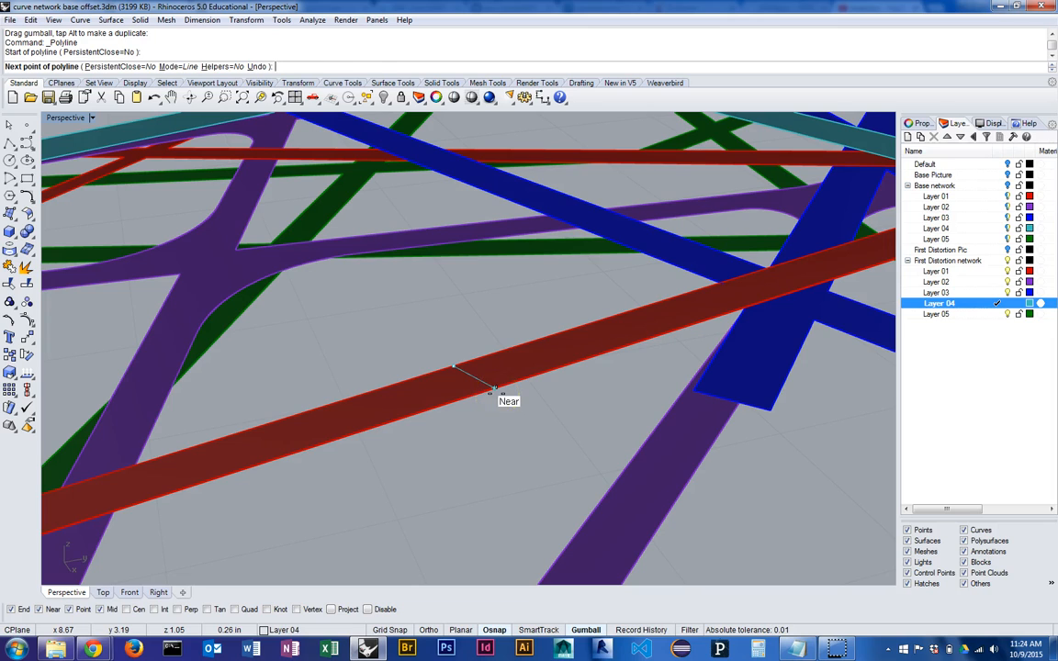
click(494, 390)
key(Return)
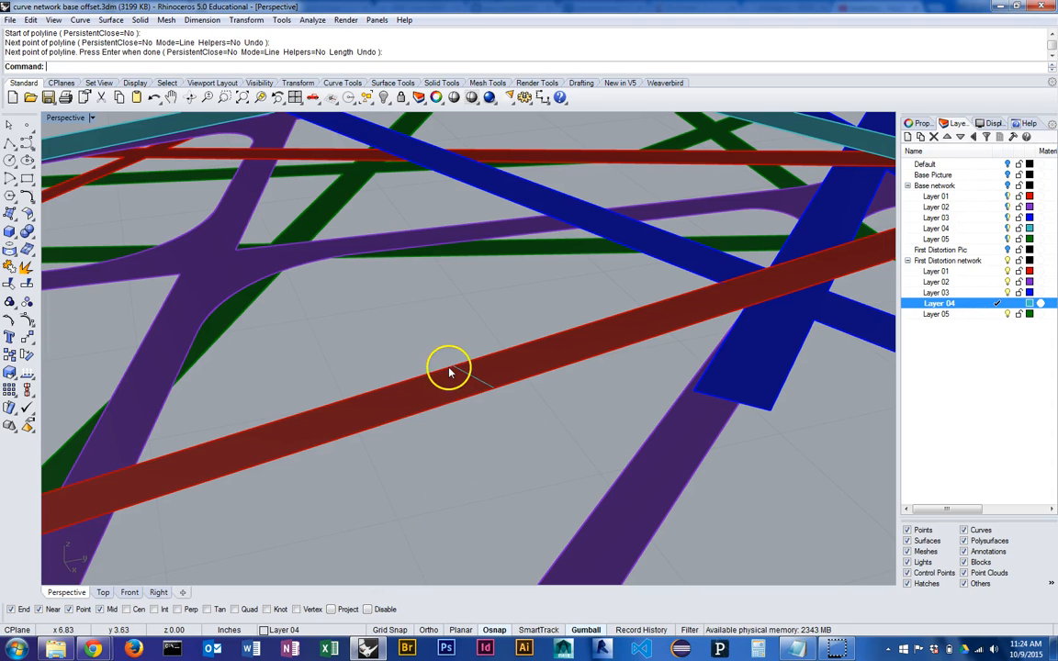
key(Return)
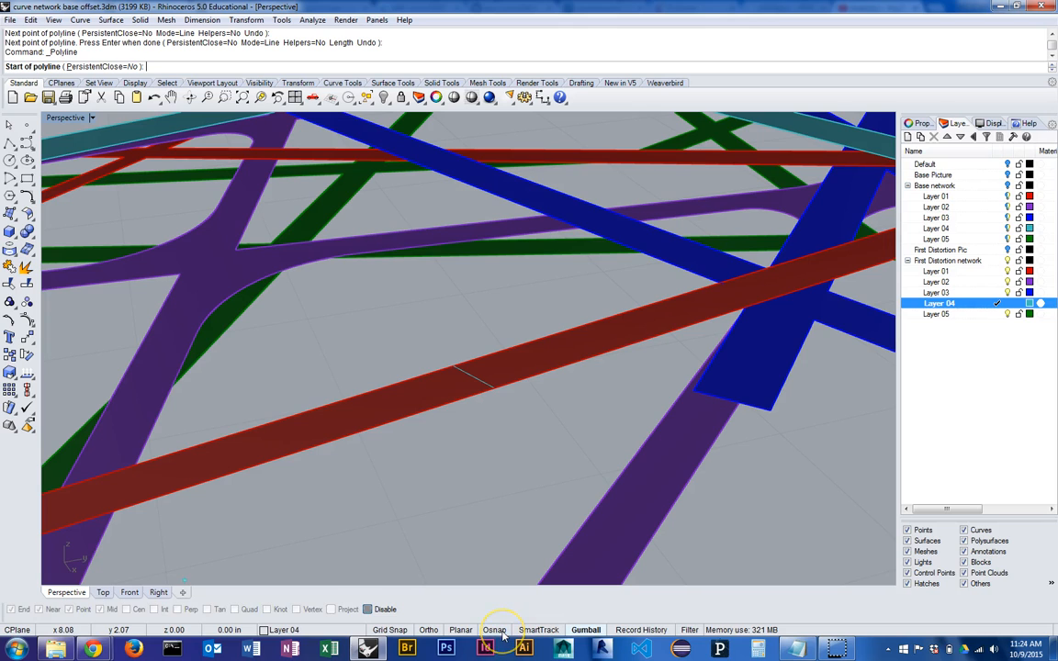
click(501, 633)
click(497, 634)
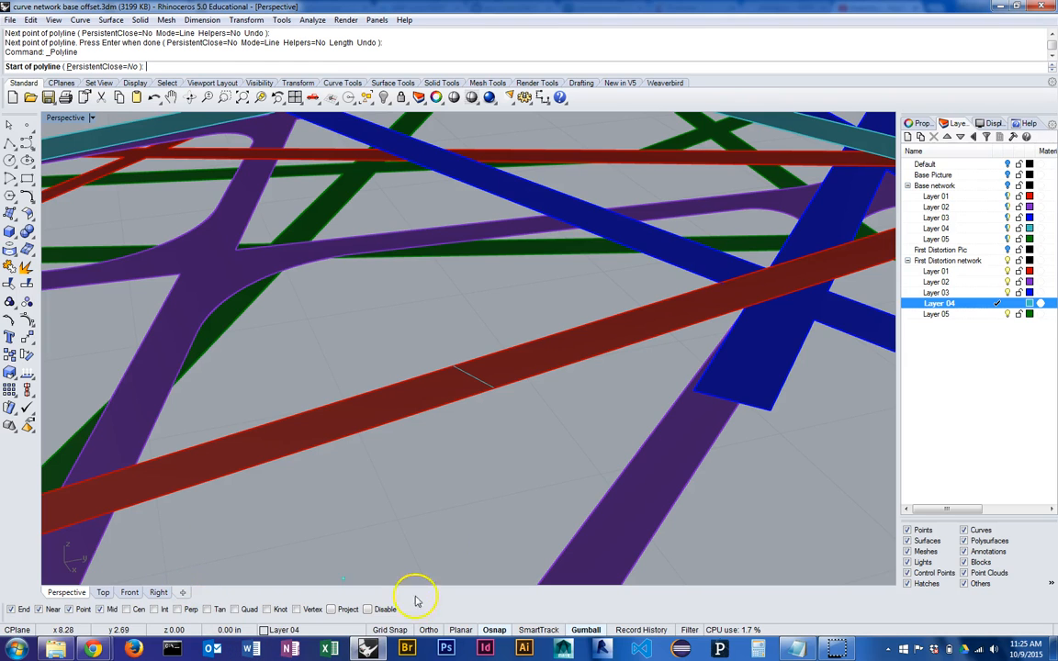
key(Escape)
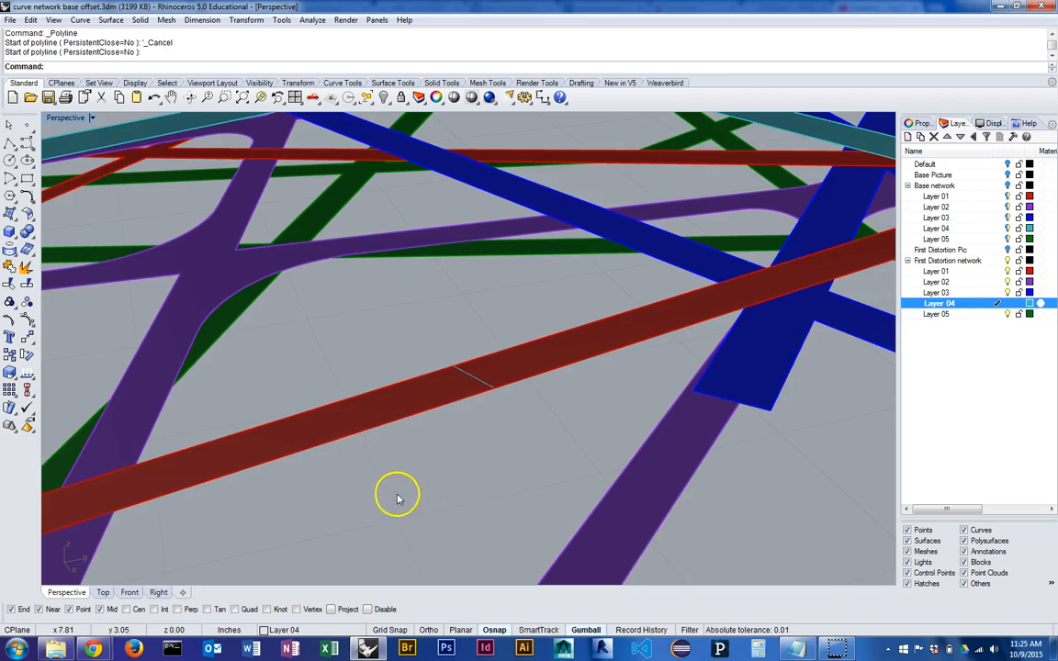
Split the red surface using the short line drawn across the long strip as the cutting object
right_drag(396, 496, 392, 498)
scroll(393, 499, down, 5)
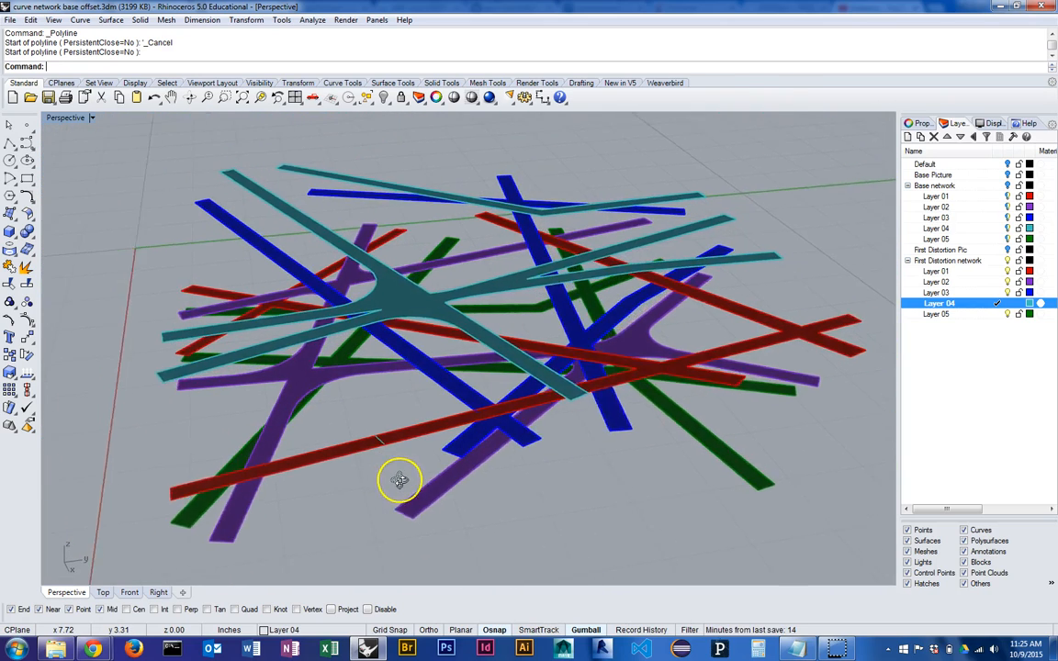
scroll(406, 459, up, 5)
scroll(409, 458, up, 3)
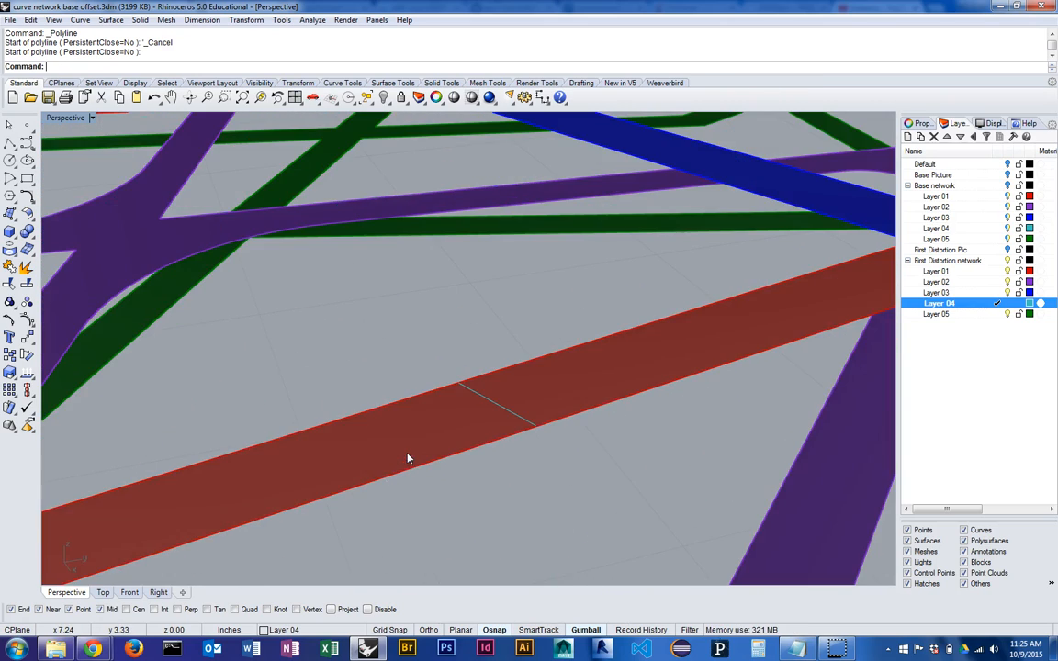
click(642, 364)
scroll(620, 426, down, 4)
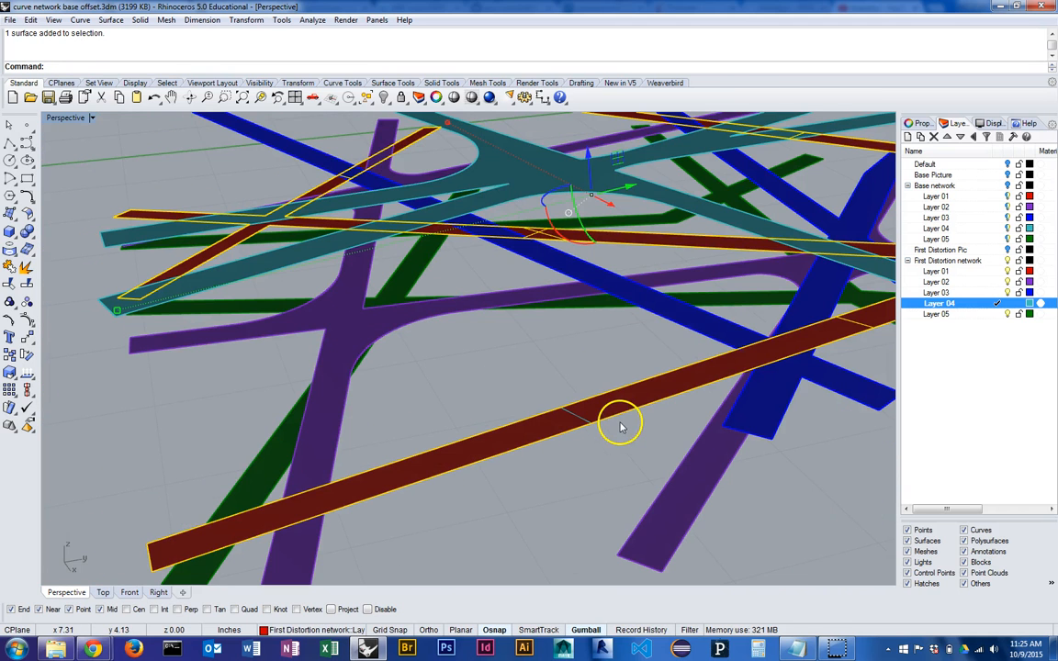
right_drag(579, 394, 641, 432)
scroll(641, 431, up, 2)
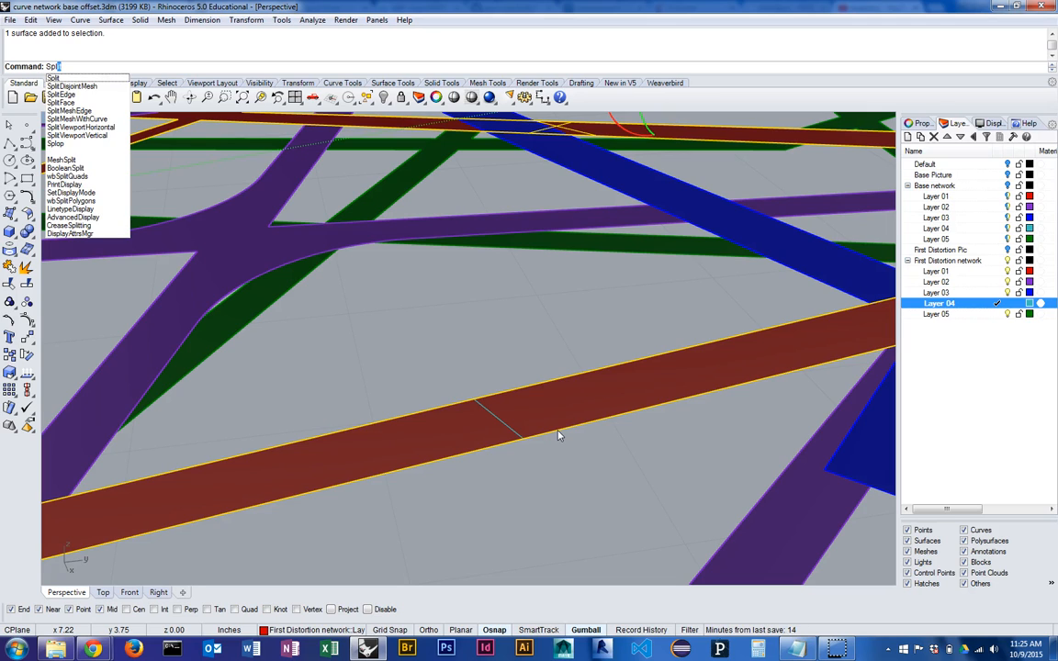
click(28, 287)
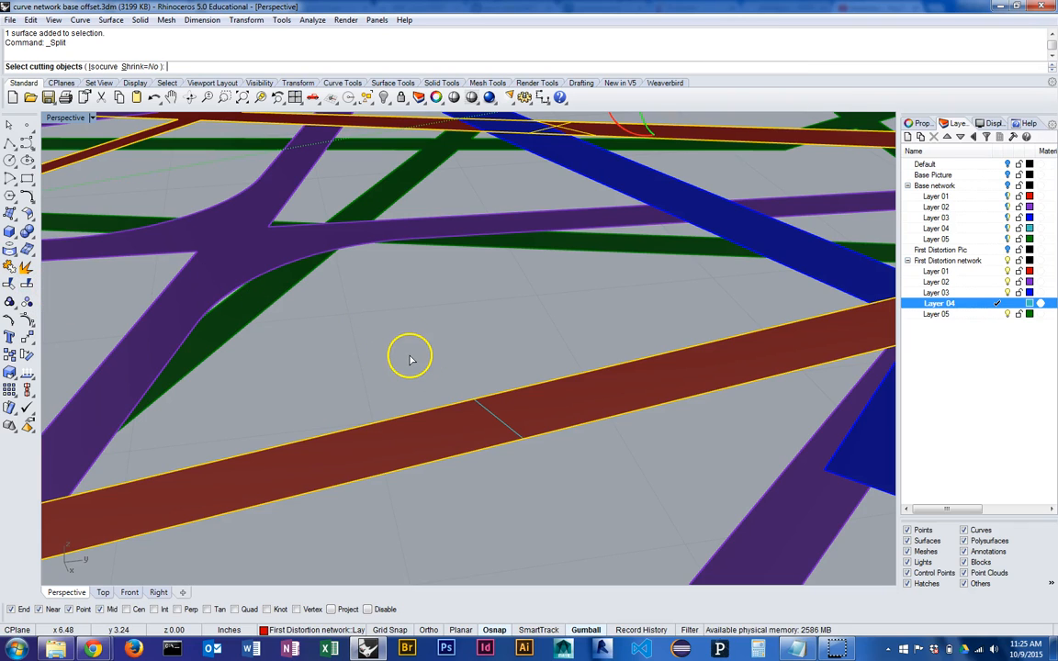
click(501, 422)
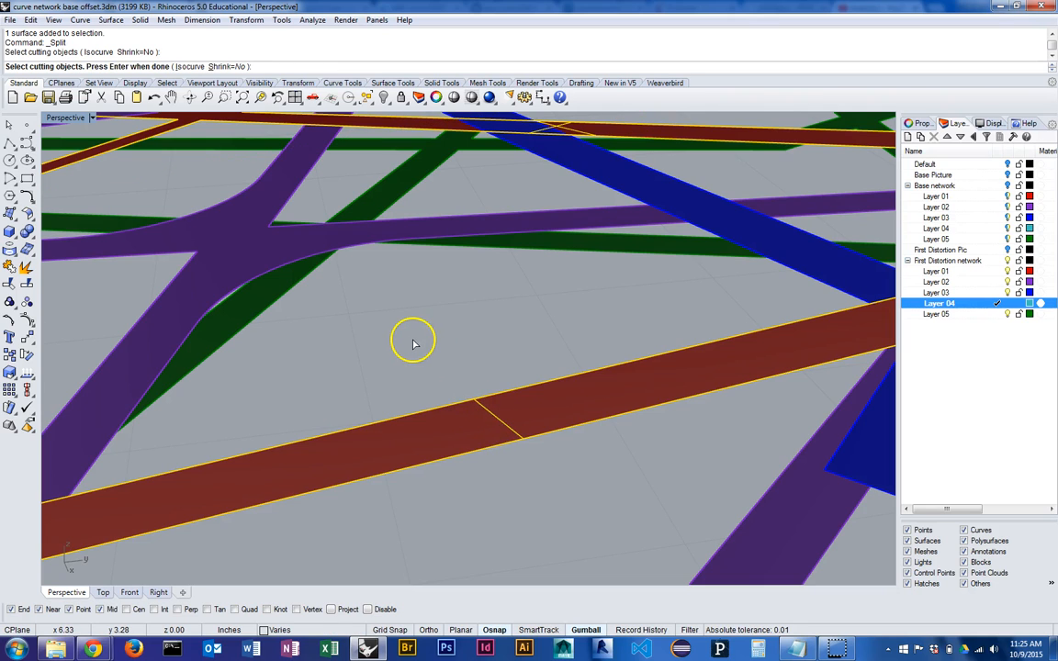
key(Return)
Select the red pieces on either side of the cut in turn to check that they are separate surfaces
click(530, 363)
click(423, 389)
click(531, 356)
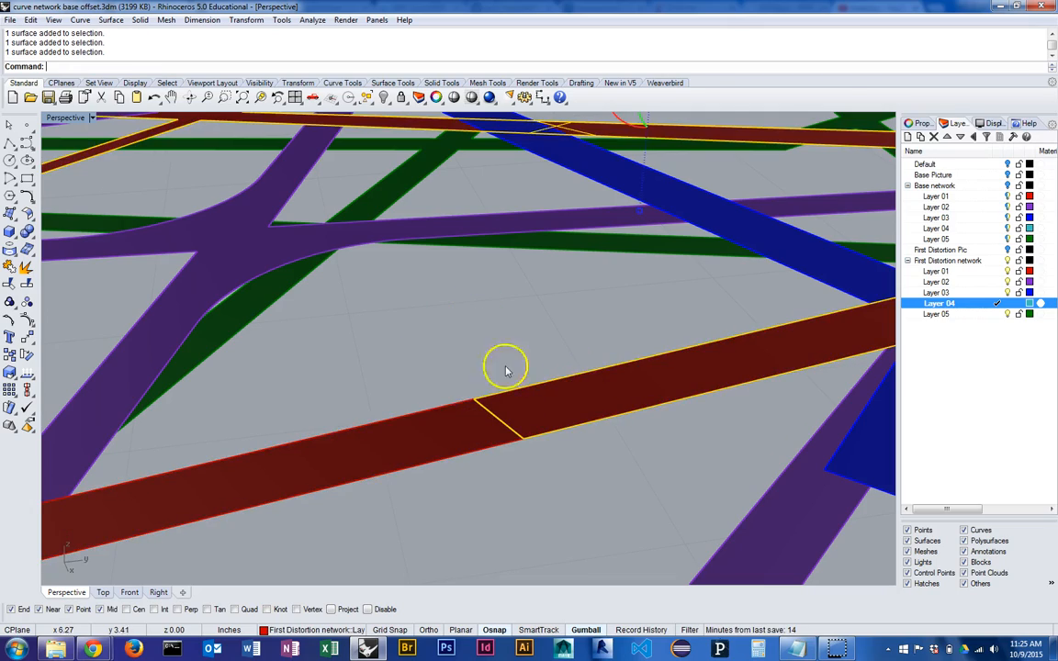
scroll(406, 338, down, 8)
right_drag(404, 338, 241, 309)
scroll(417, 358, up, 4)
right_click(420, 418)
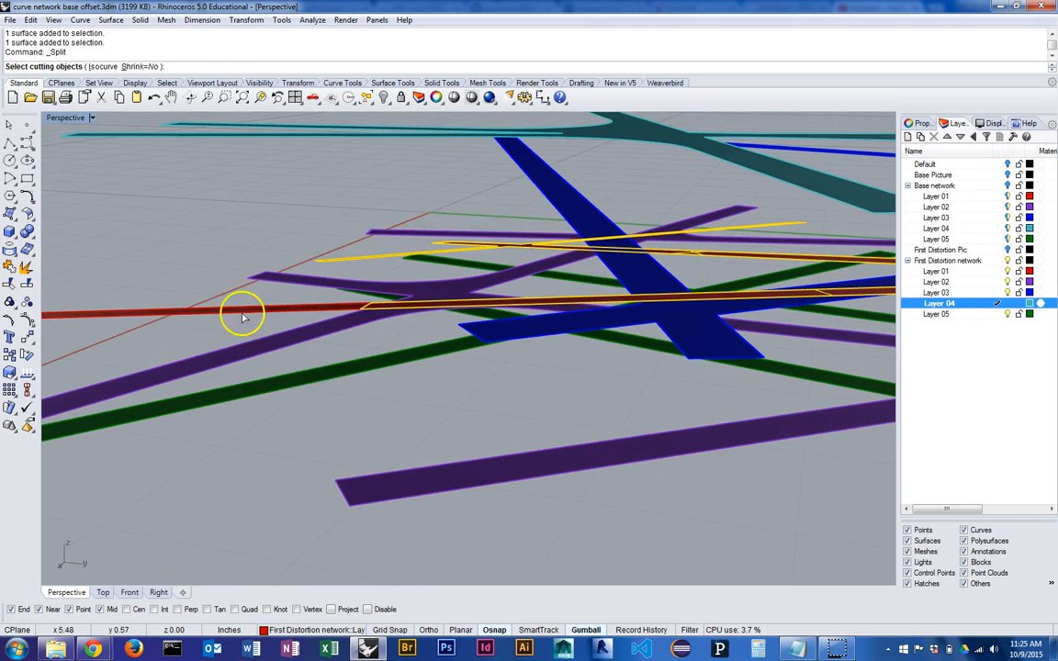
click(240, 310)
right_drag(194, 355, 670, 358)
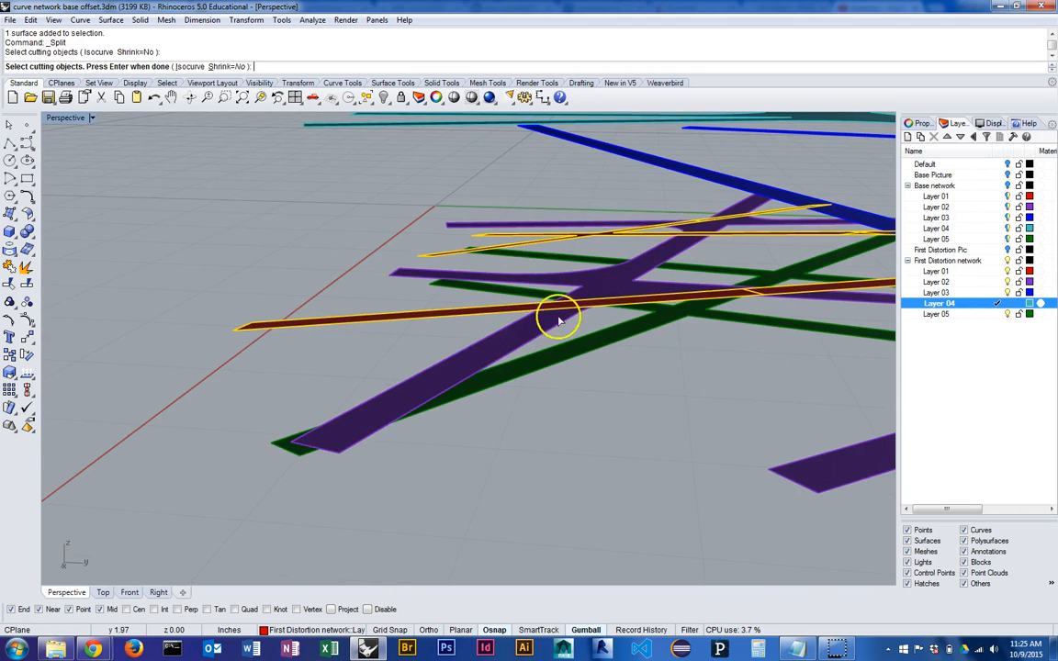
right_click(437, 328)
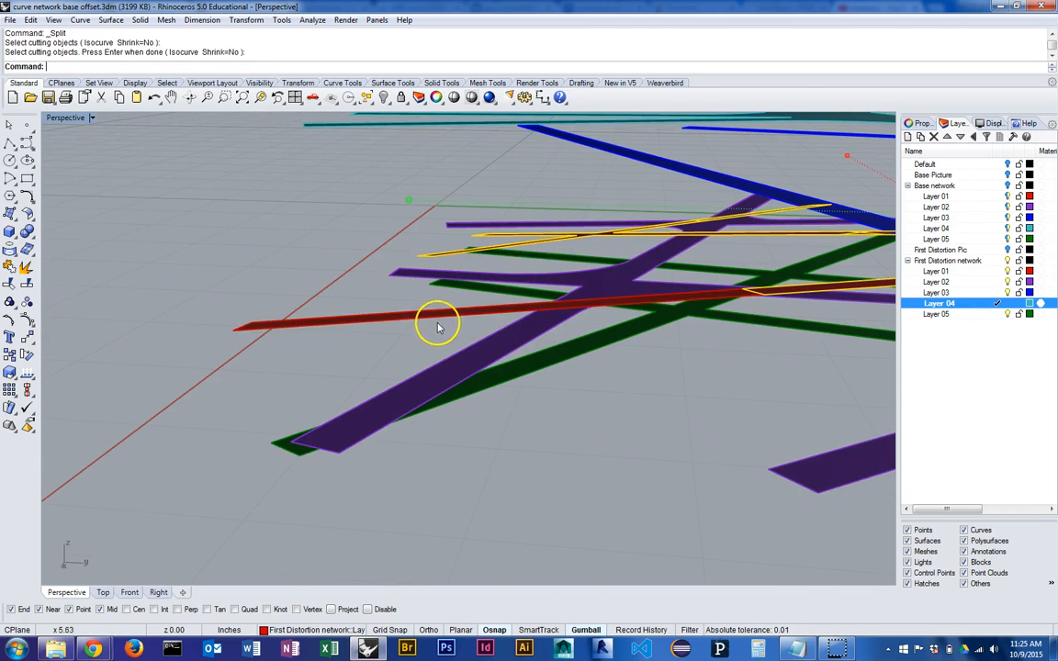
Try rotating the split-off red piece about its centre, and undo the rotation
click(420, 323)
right_drag(463, 323, 702, 397)
drag(437, 340, 450, 345)
click(678, 391)
mouse_move(679, 389)
right_down()
mouse_move(676, 374)
mouse_move(619, 411)
mouse_move(644, 432)
mouse_move(666, 404)
right_up()
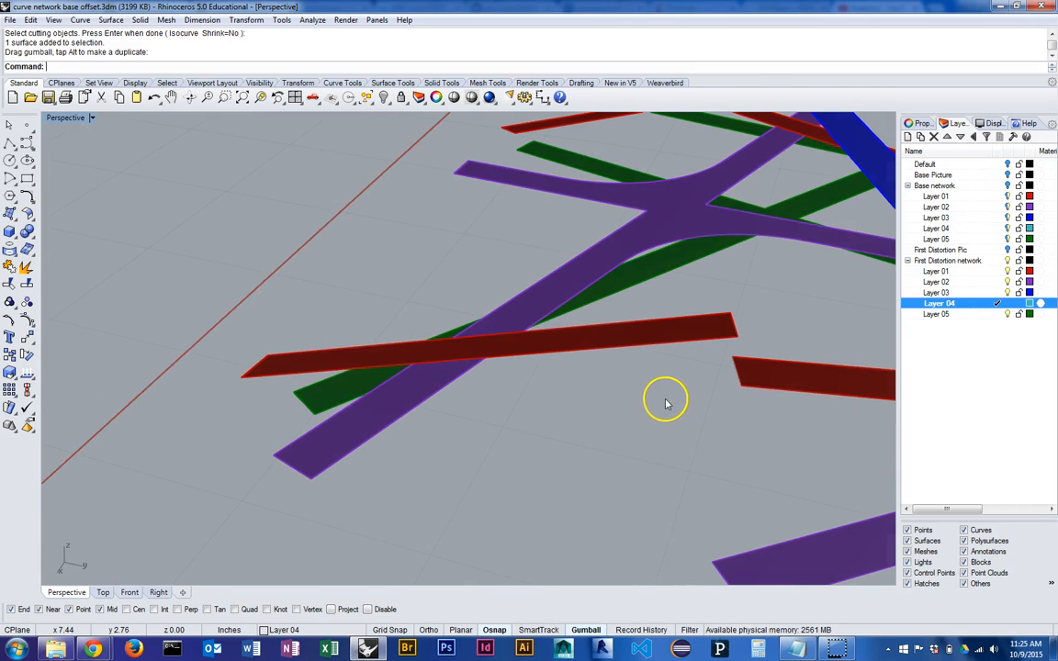
key(ctrl+z)
Set up a 3-D rotation of the split-off red piece, using the cut edge between the red pieces as the axis
right_drag(679, 444, 590, 439)
click(677, 427)
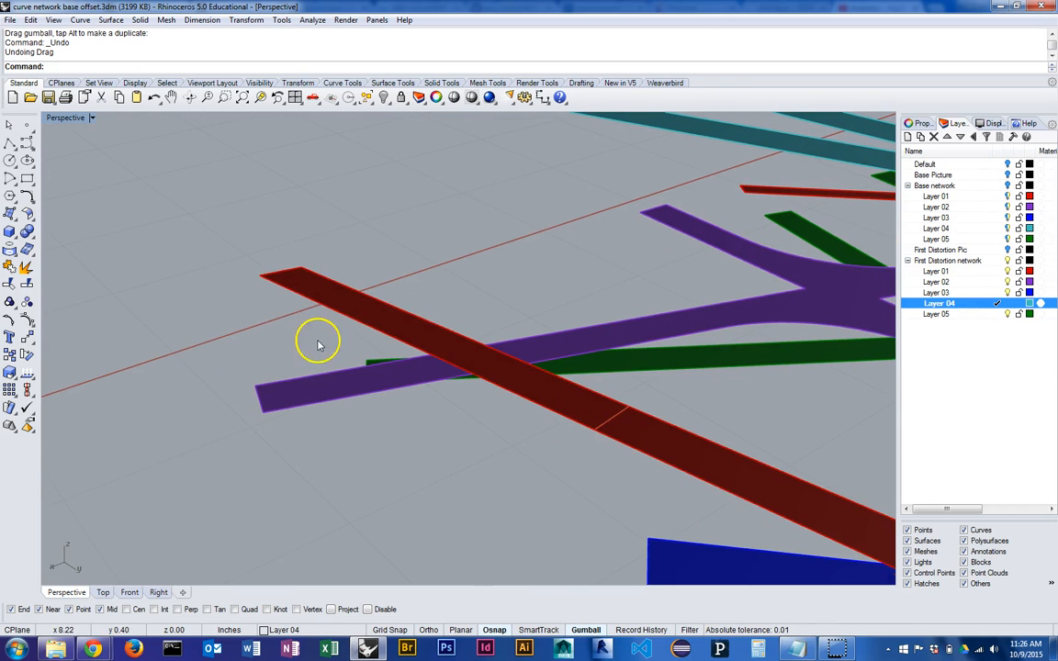
right_click(27, 357)
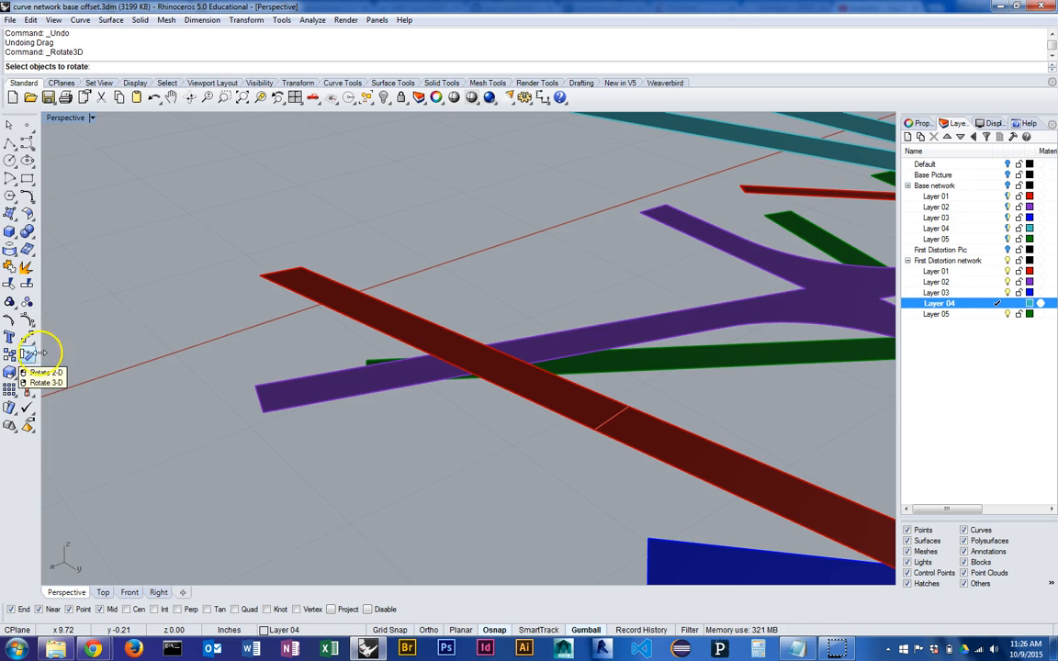
right_drag(358, 455, 456, 520)
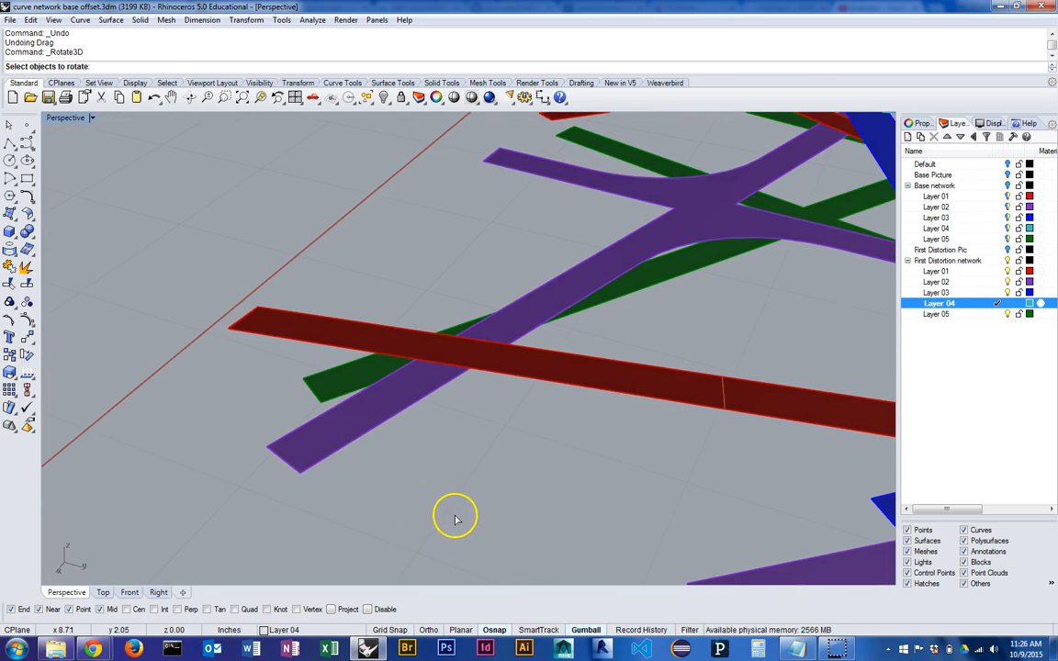
click(619, 367)
right_drag(626, 460, 642, 452)
key(Return)
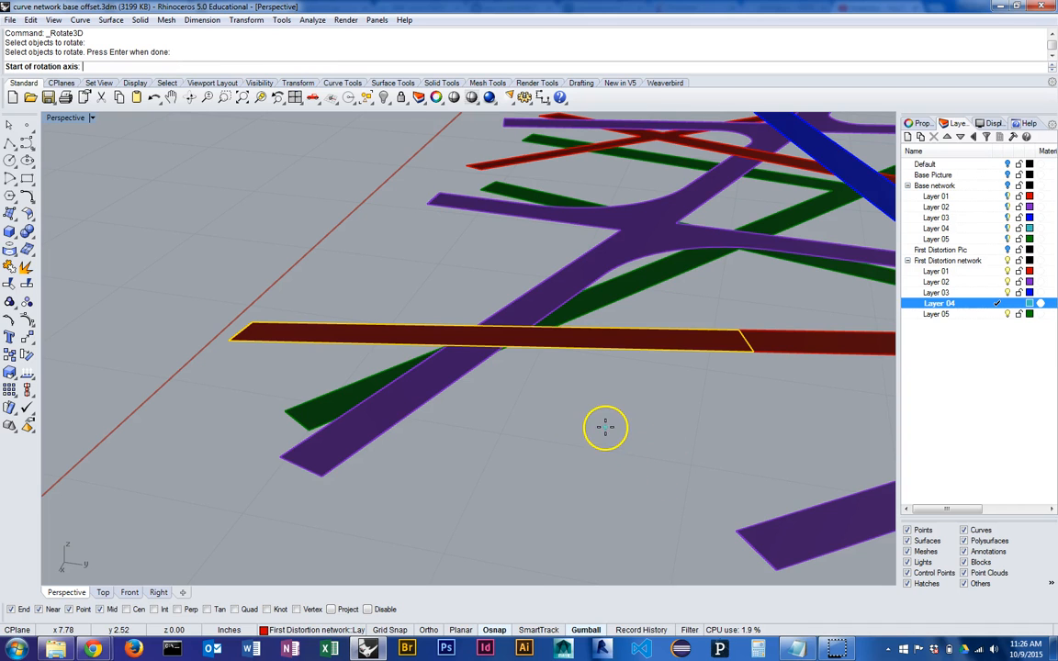
mouse_move(819, 447)
right_down()
mouse_move(786, 460)
mouse_move(812, 444)
right_up()
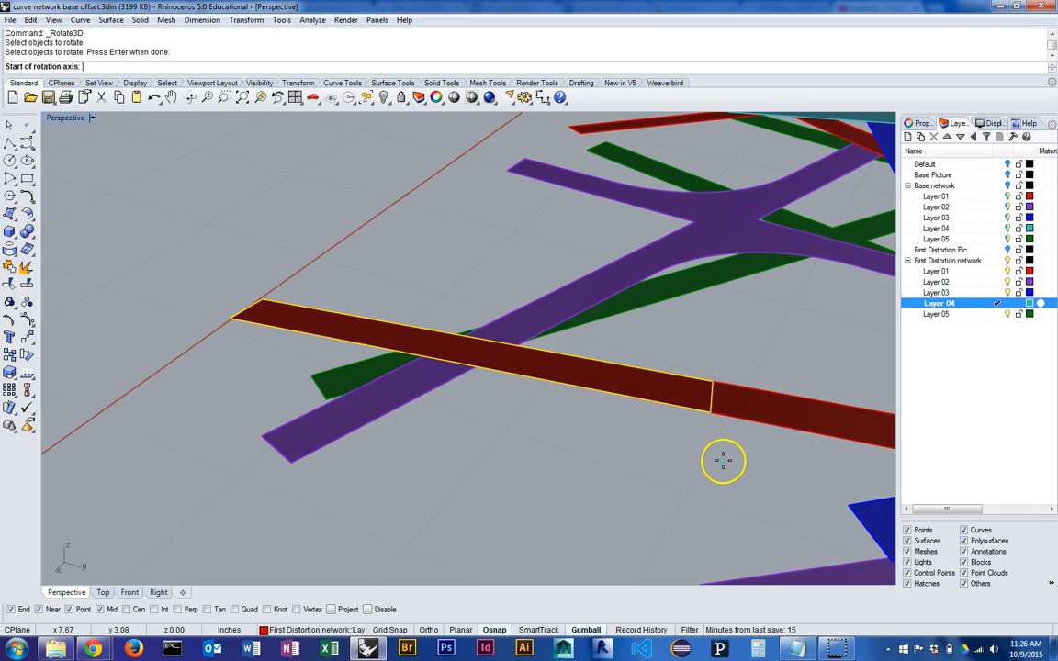
click(712, 415)
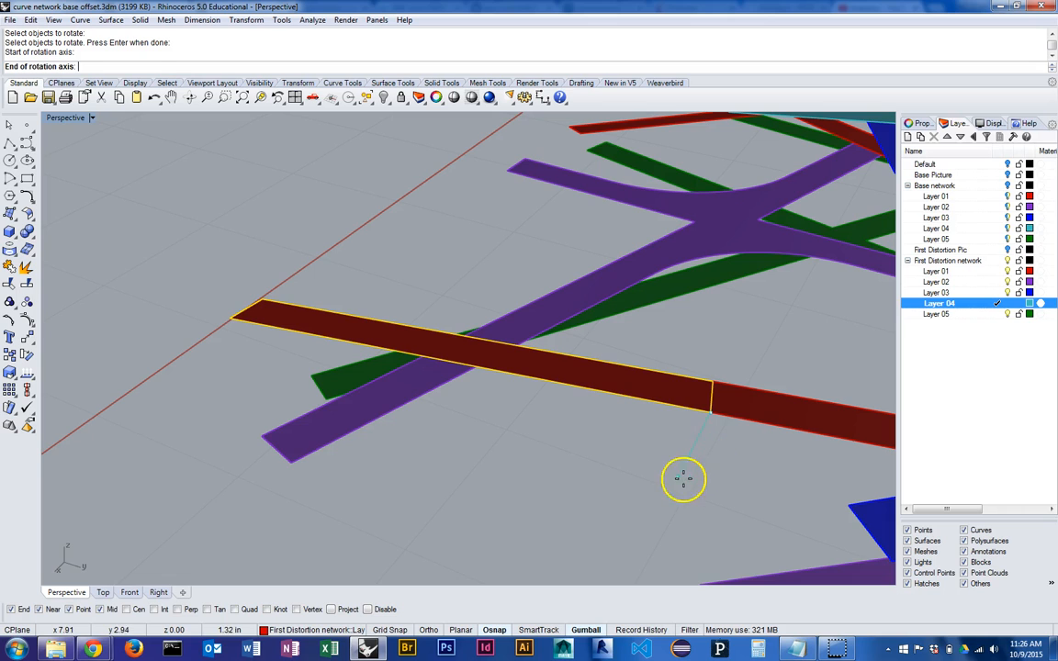
click(714, 379)
Rotate the red piece downward about the cut edge, using its far end corner as the first reference point
right_drag(770, 338, 782, 382)
right_drag(354, 367, 343, 389)
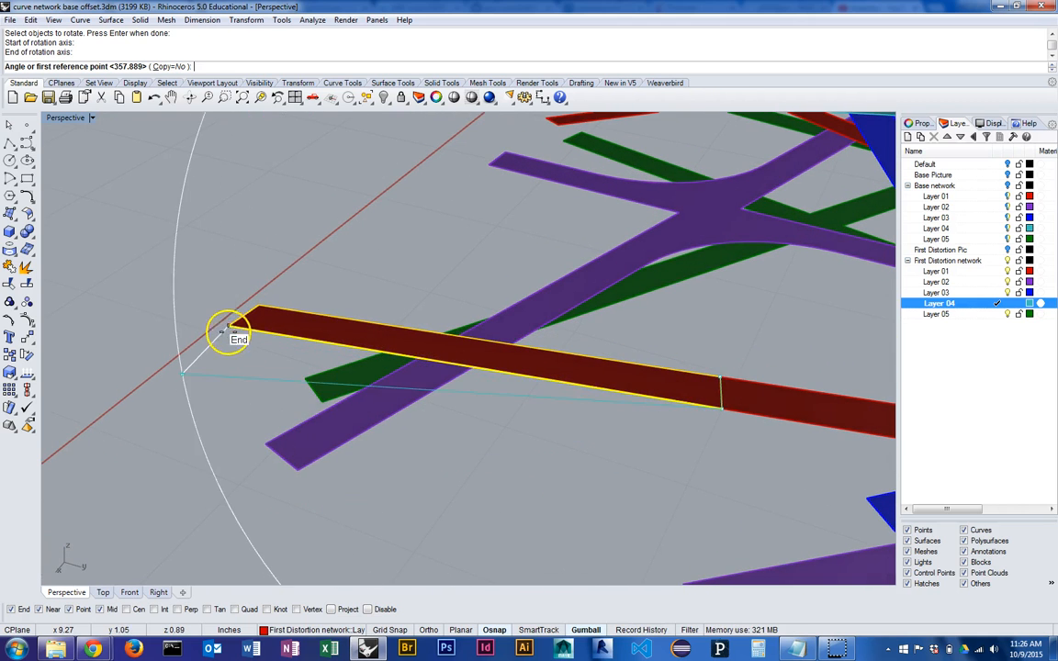
click(229, 321)
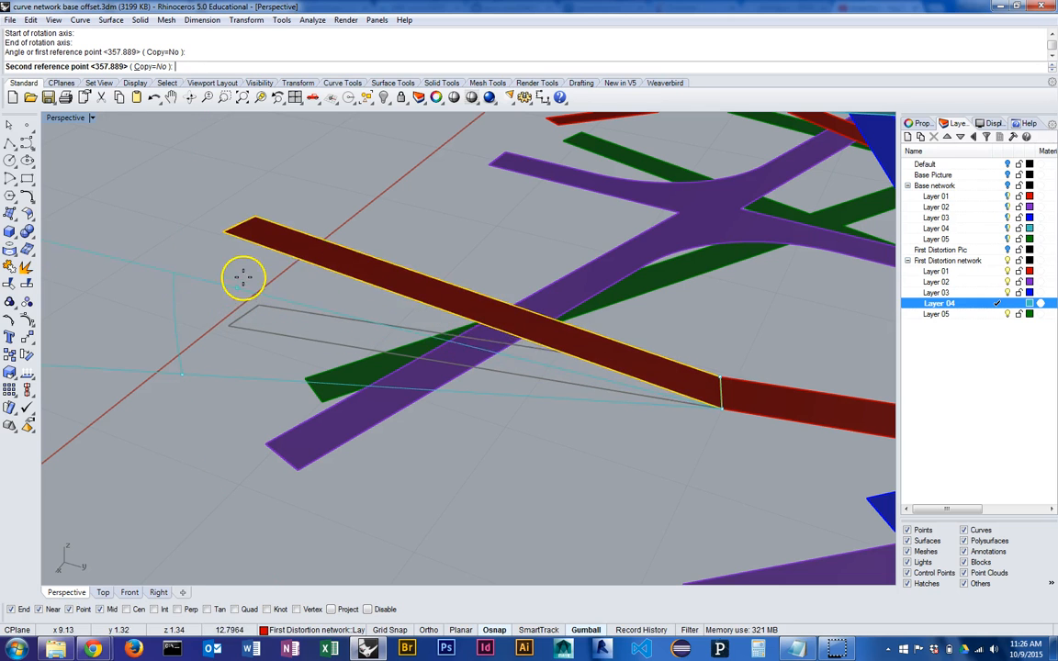
right_drag(264, 331, 279, 310)
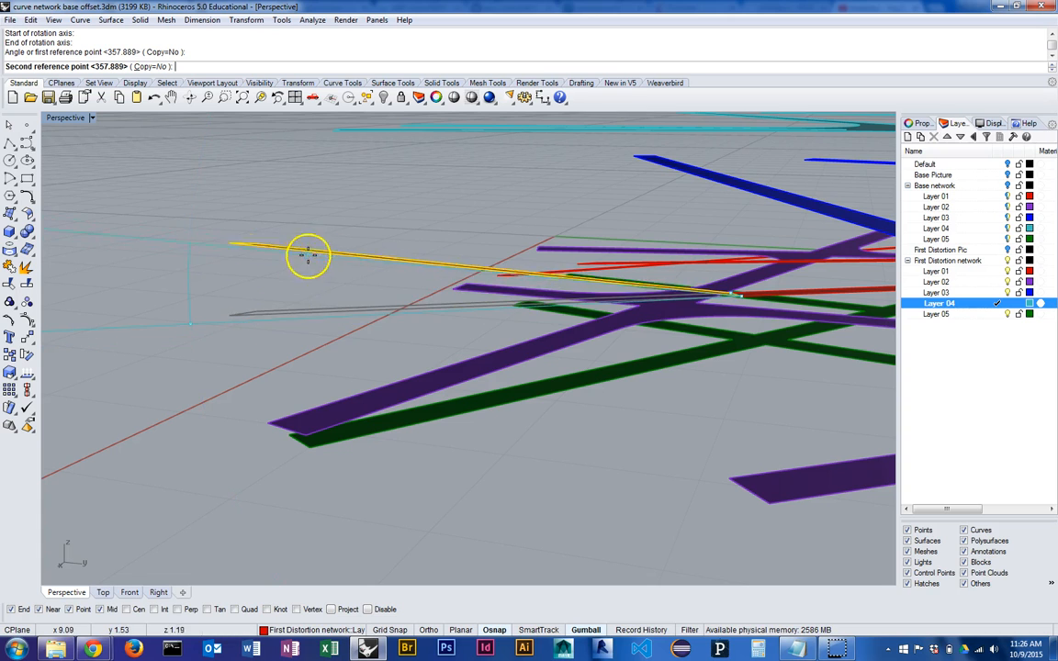
click(303, 374)
Join the tilted red piece and the adjoining flat red surface along their shared edge into one polysurface
right_drag(670, 299, 575, 343)
click(533, 361)
shift+click(696, 354)
right_drag(696, 420, 455, 342)
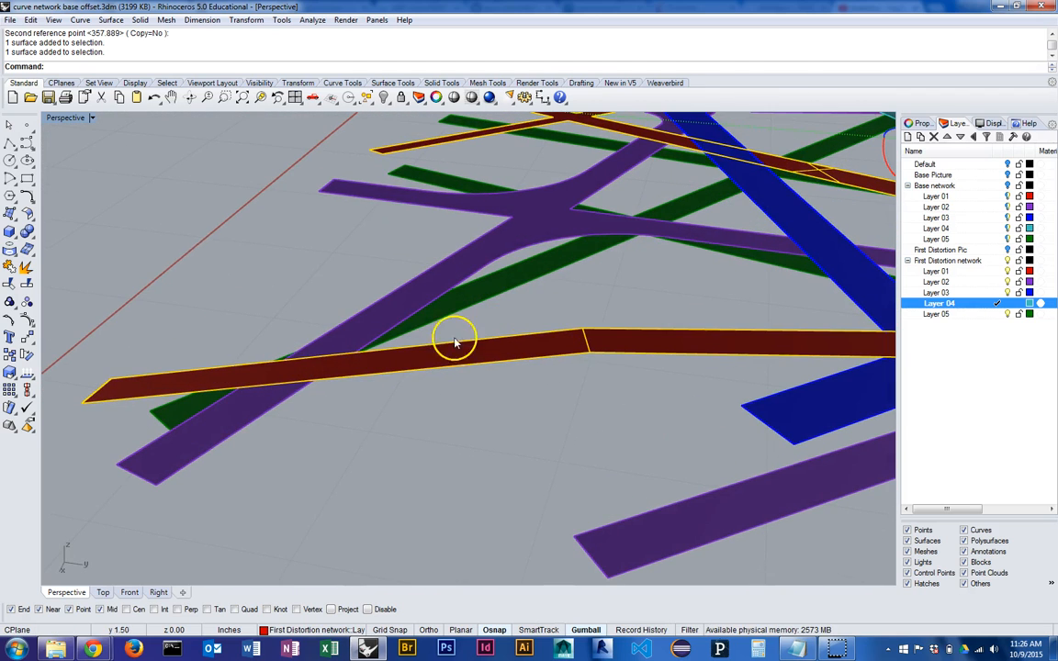
click(26, 266)
mouse_move(597, 455)
right_down()
mouse_move(607, 462)
mouse_move(579, 421)
mouse_move(539, 443)
mouse_move(550, 472)
mouse_move(610, 453)
right_up()
click(616, 434)
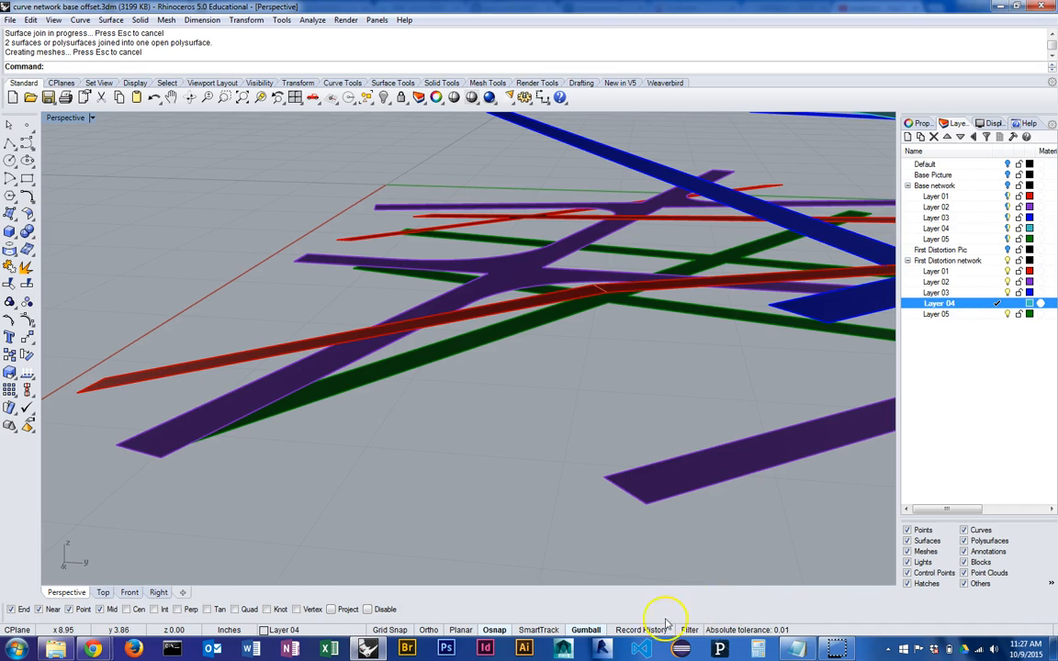
Select the joined red strip as a check, and try selecting the purple surface with polysurfaces excluded from the selection filter
right_drag(647, 365, 596, 360)
click(566, 333)
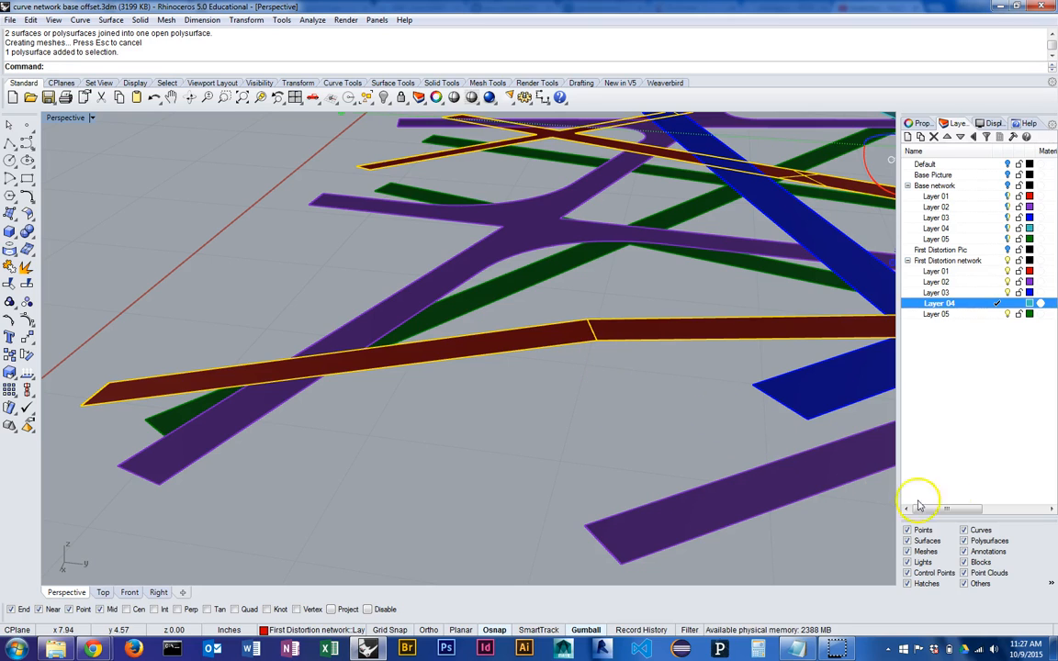
click(802, 524)
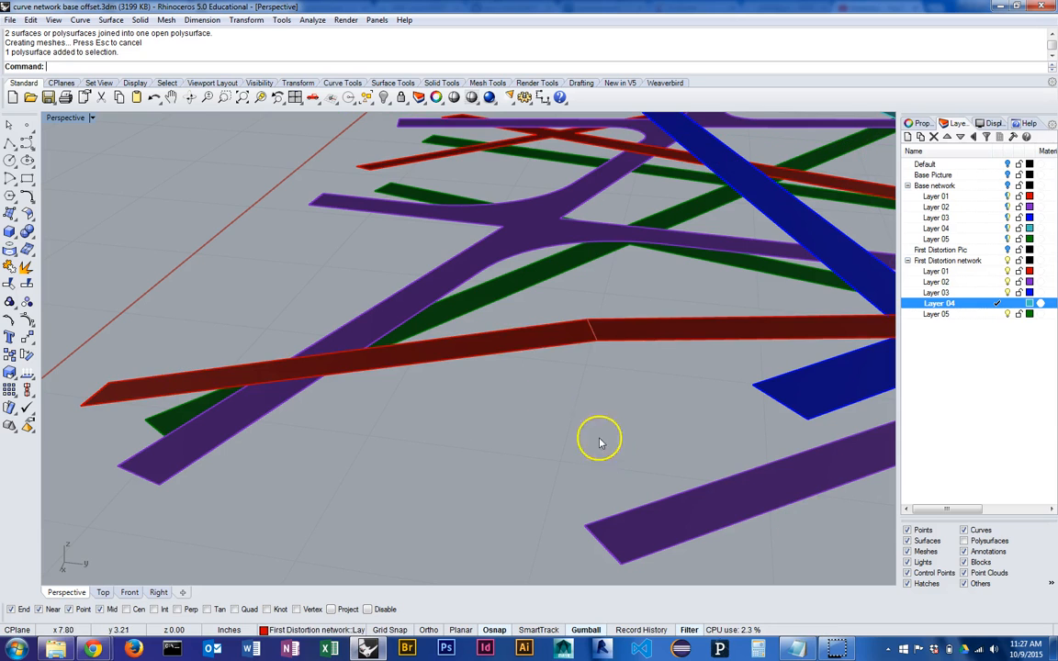
click(446, 280)
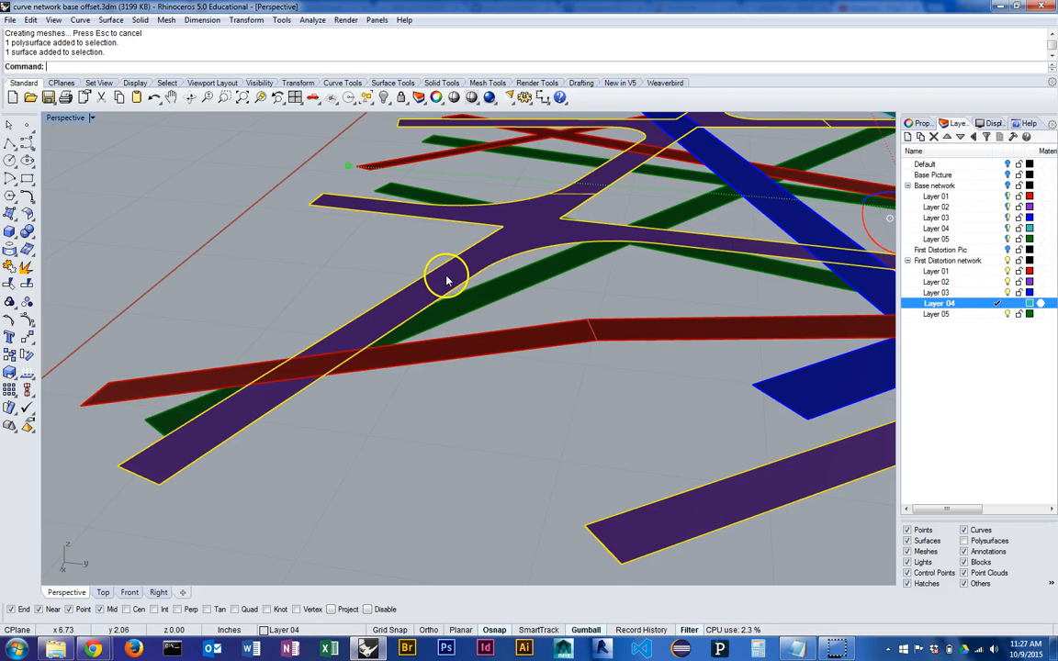
right_drag(524, 305, 622, 349)
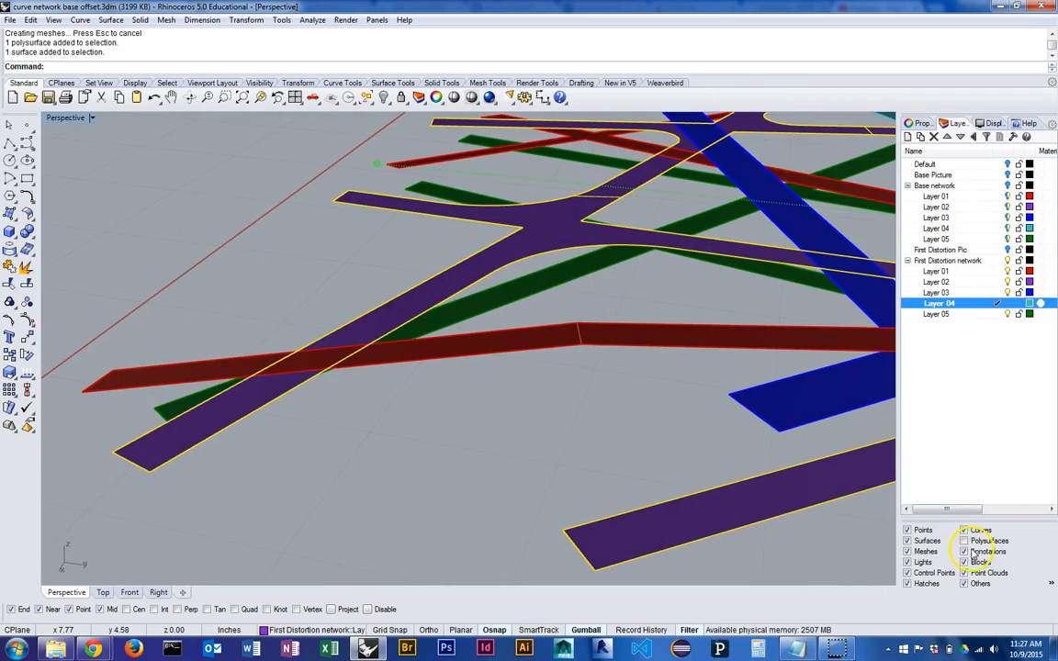
right_drag(437, 377, 574, 389)
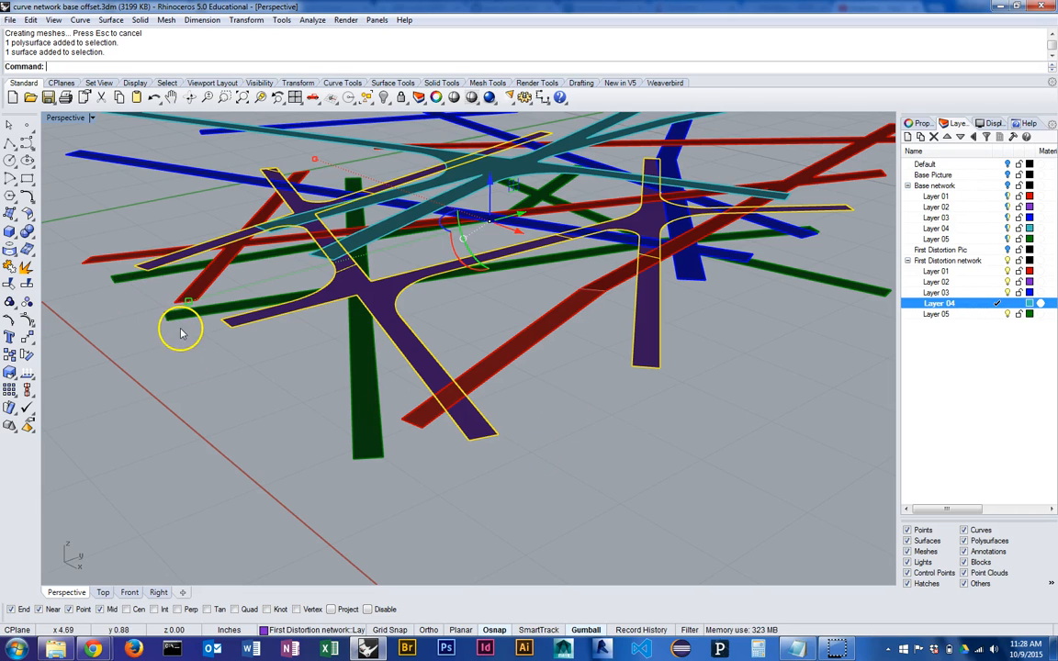
key(Escape)
right_drag(496, 307, 537, 369)
right_drag(420, 306, 472, 347)
key(ctrl+j)
key(Escape)
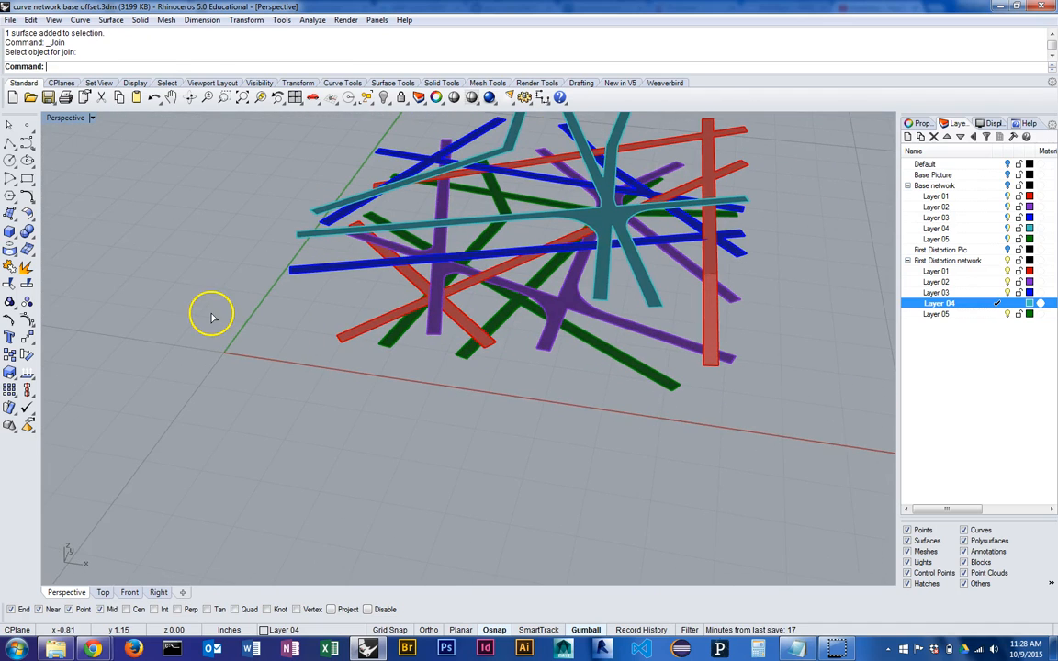
Select the bent cyan strip of First Distortion Layer 04 and run SoftEditSrf on it
right_drag(299, 285, 276, 361)
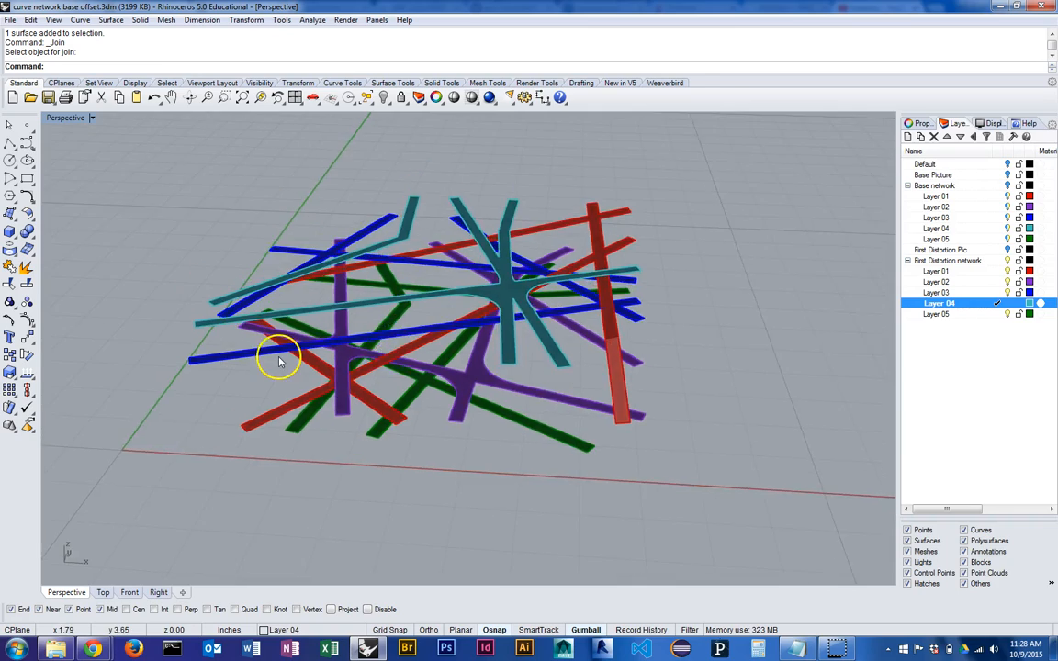
scroll(280, 358, up, 5)
scroll(283, 356, down, 6)
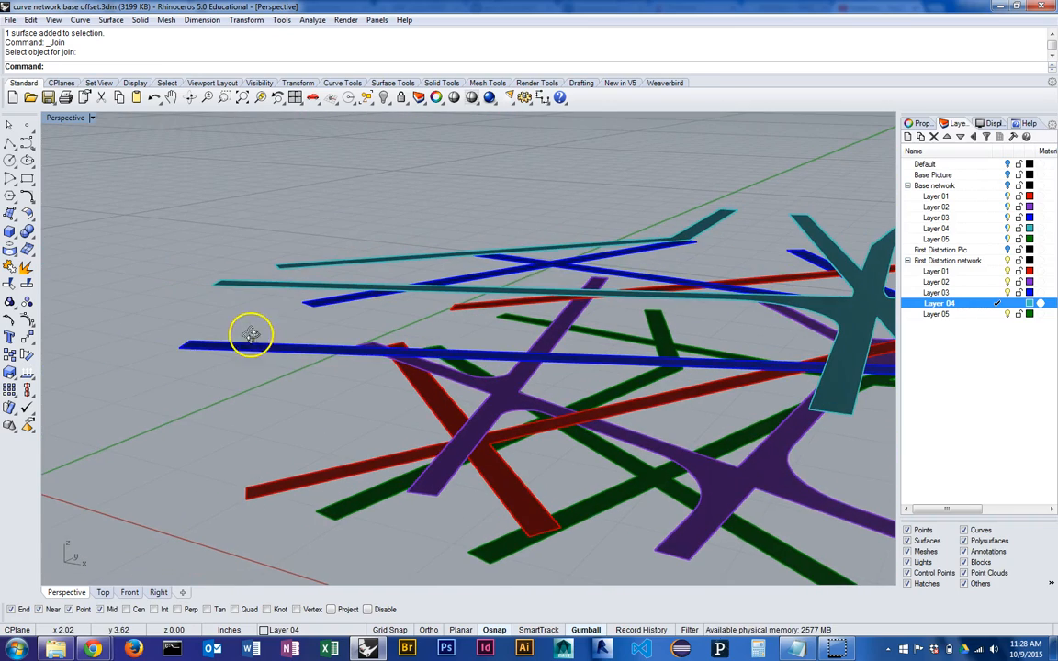
right_drag(371, 319, 703, 476)
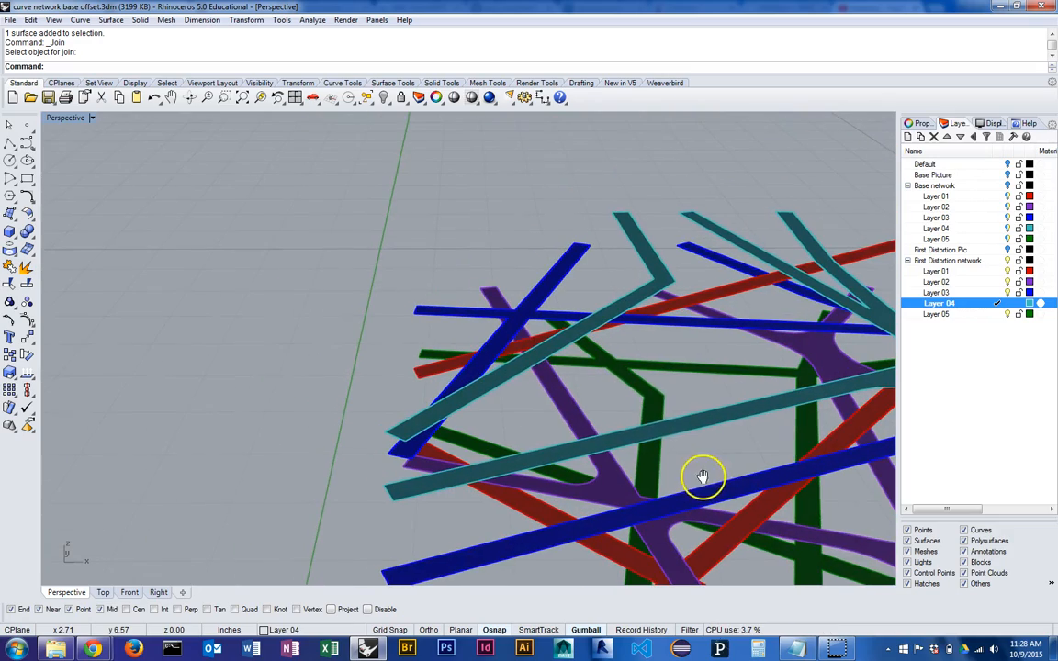
click(514, 365)
right_drag(609, 394, 632, 404)
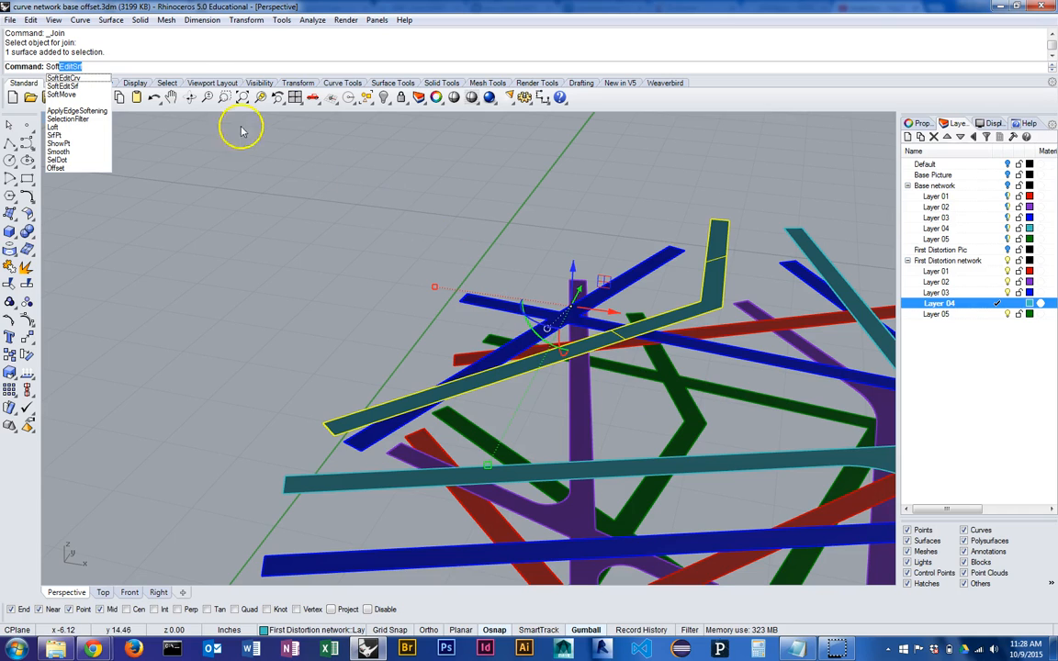
click(109, 21)
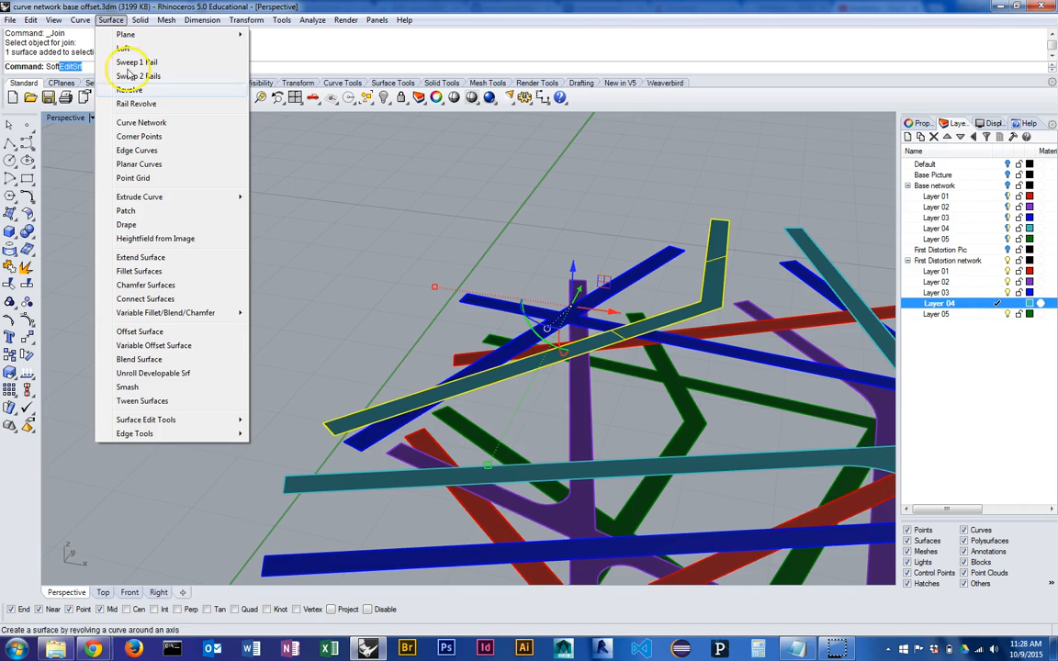
mouse_move(209, 421)
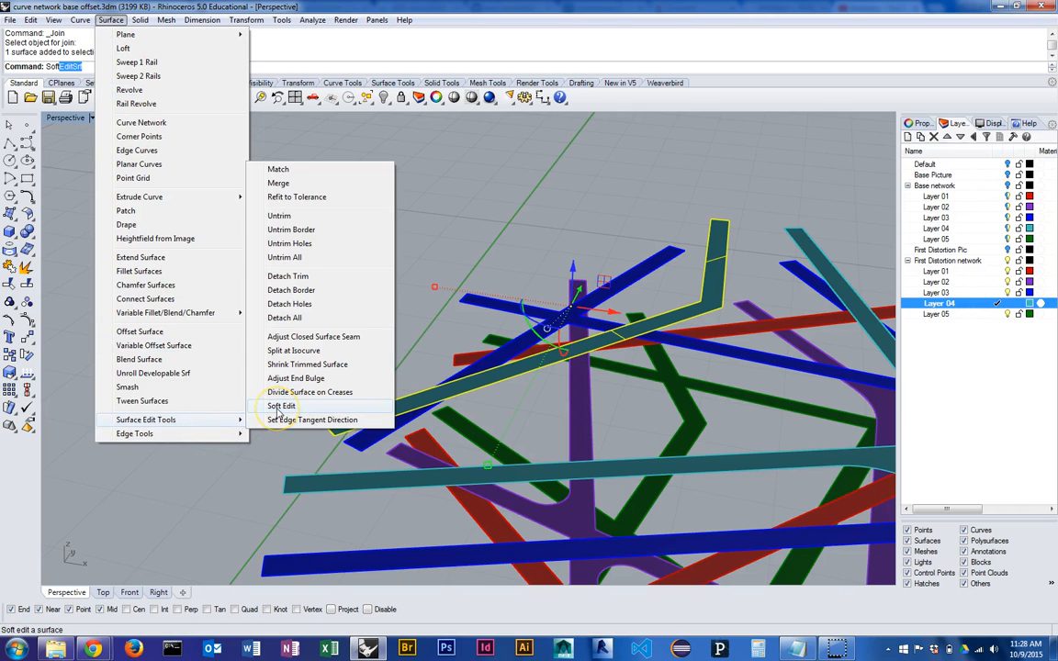
click(392, 83)
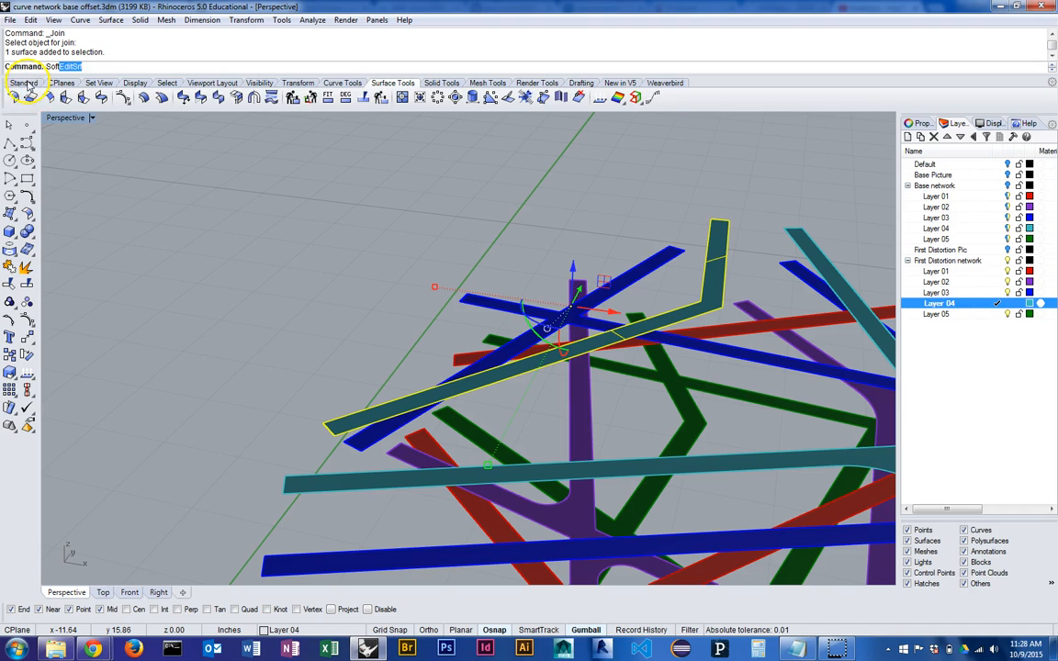
click(25, 82)
key(Return)
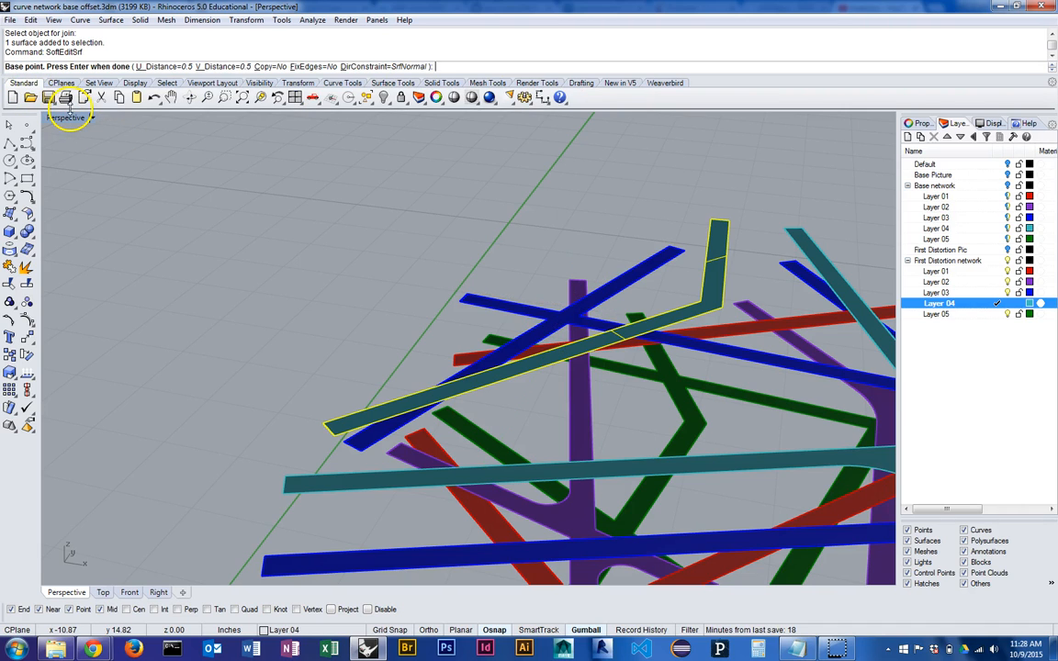
Soft-edit the cyan strip from its bend corner, pulling the point upward along the surface normal to about z 2.44 in
right_drag(374, 285, 434, 297)
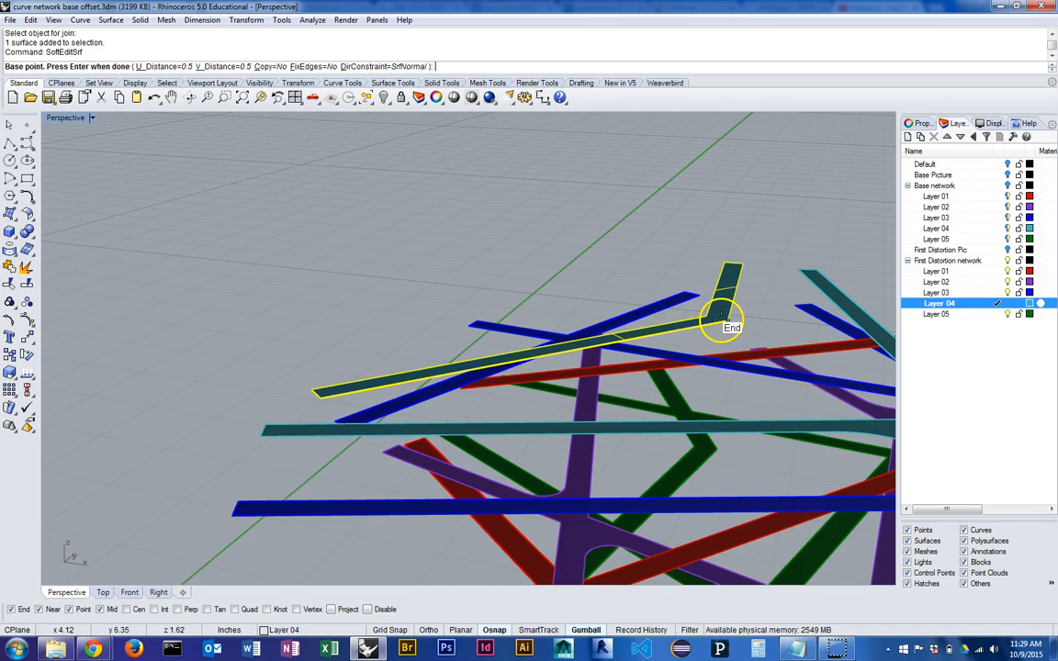
click(731, 318)
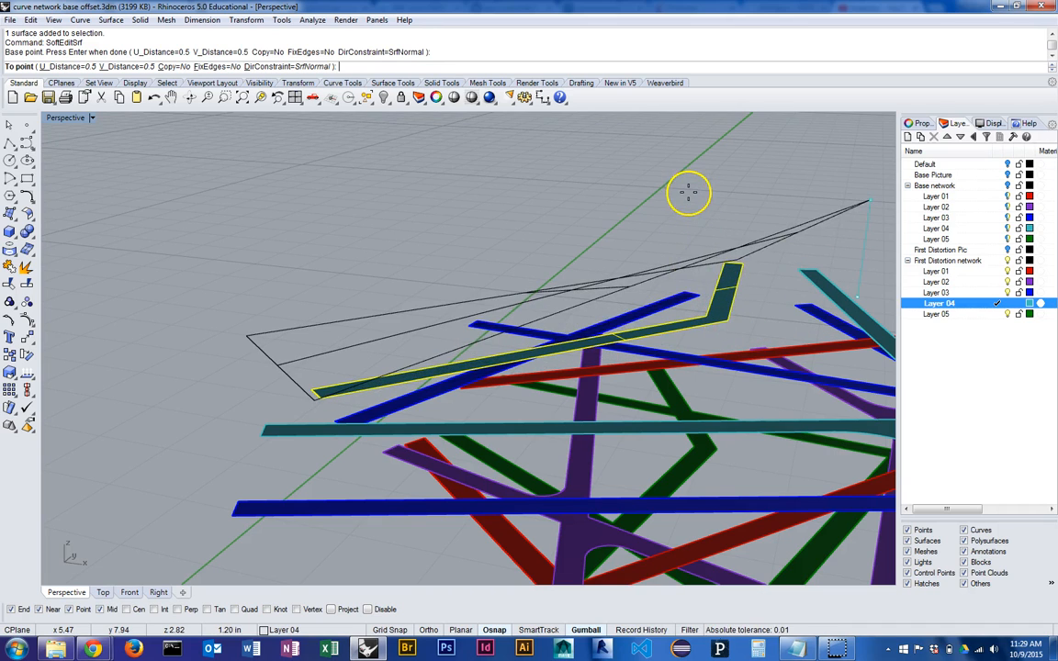
right_drag(435, 316, 587, 258)
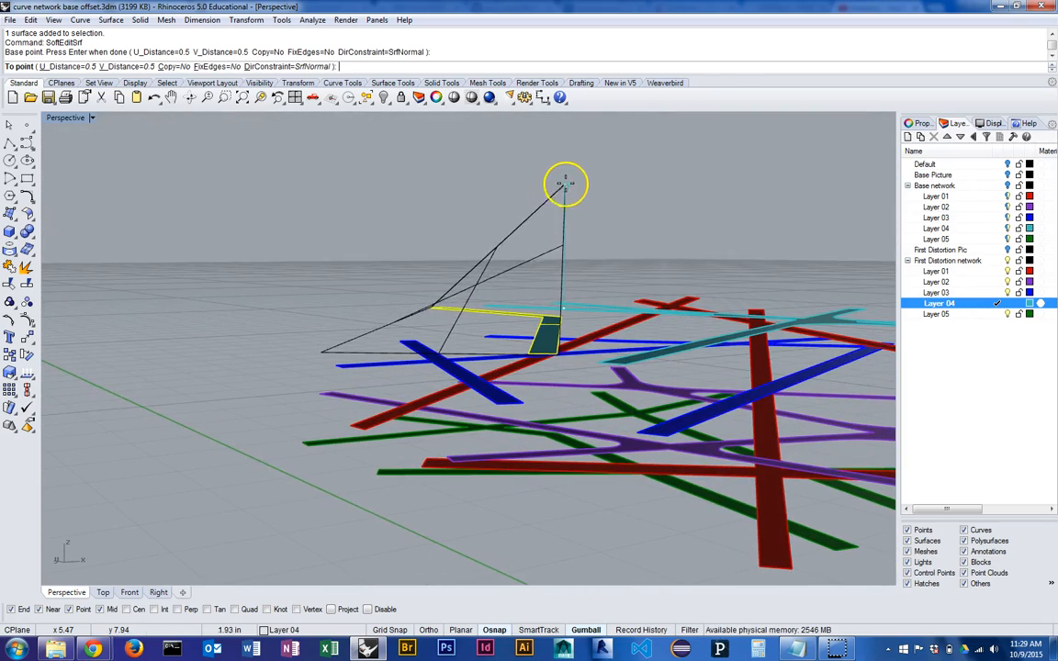
mouse_move(562, 366)
right_down()
mouse_move(599, 354)
mouse_move(608, 314)
mouse_move(612, 368)
mouse_move(555, 384)
right_up()
right_drag(598, 269, 638, 262)
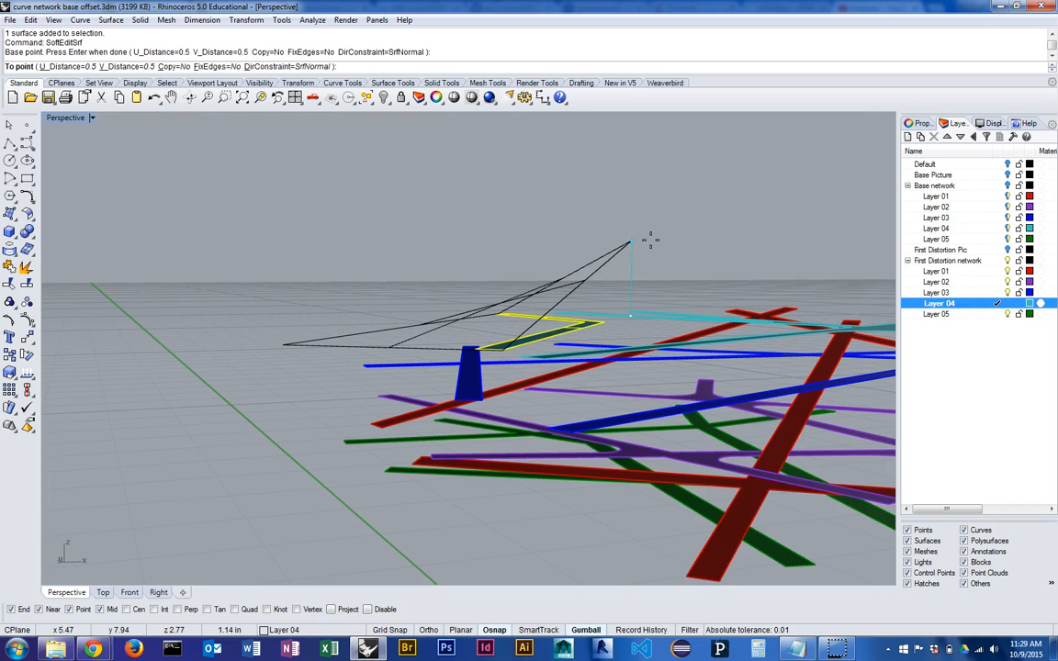
right_drag(653, 240, 606, 260)
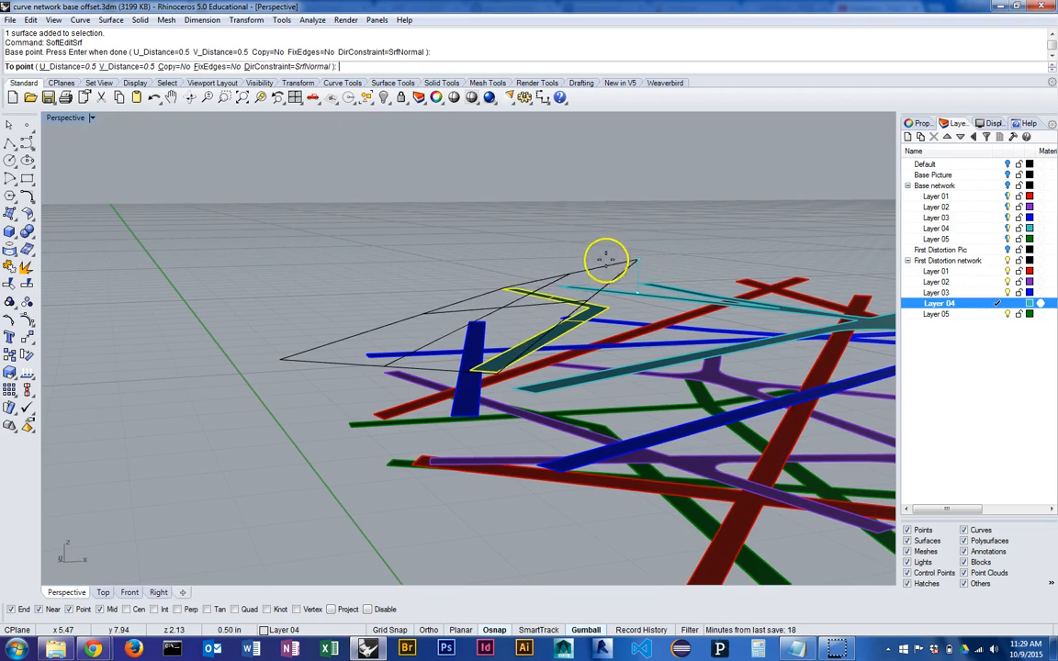
right_drag(625, 214, 692, 248)
click(621, 209)
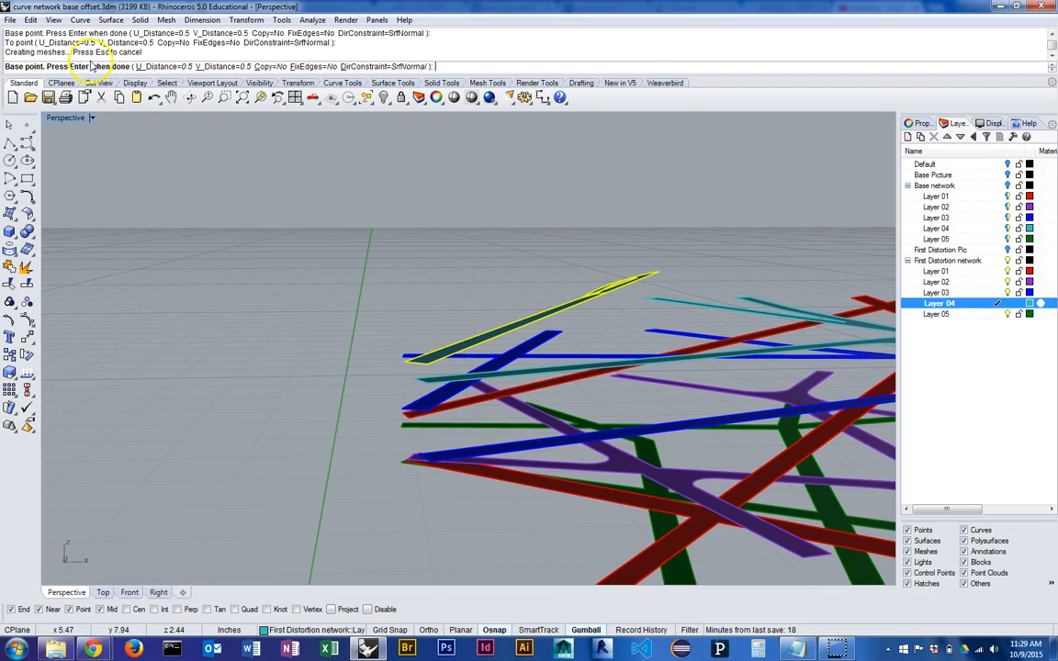
right_drag(677, 255, 675, 303)
click(604, 317)
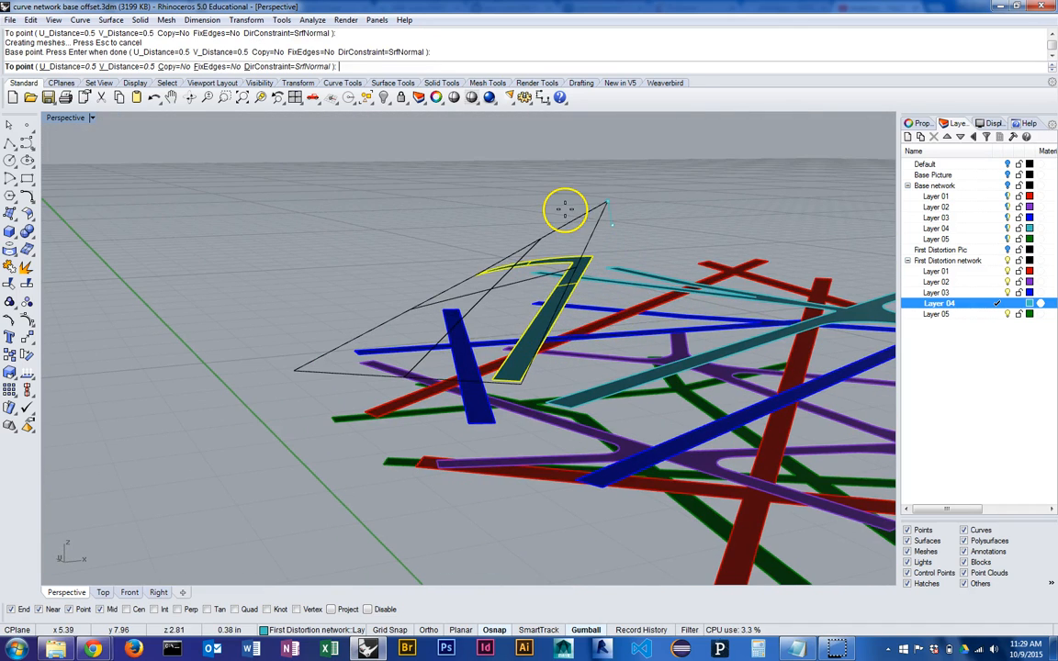
right_drag(619, 327, 537, 386)
right_click(620, 323)
right_drag(648, 332, 658, 238)
right_click(670, 236)
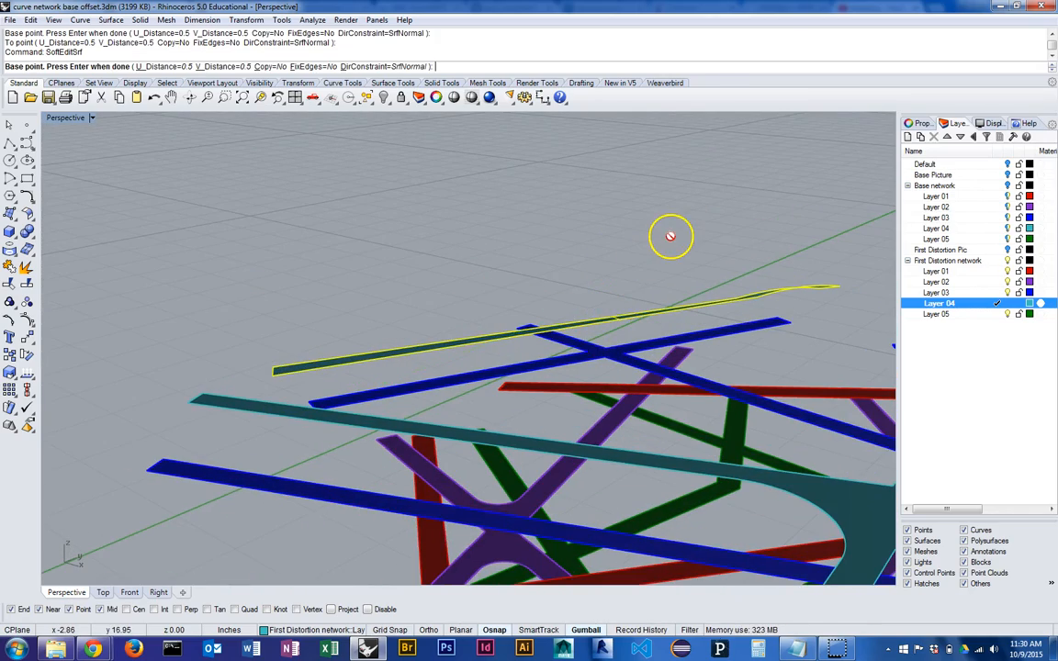
right_drag(715, 354, 705, 331)
click(705, 331)
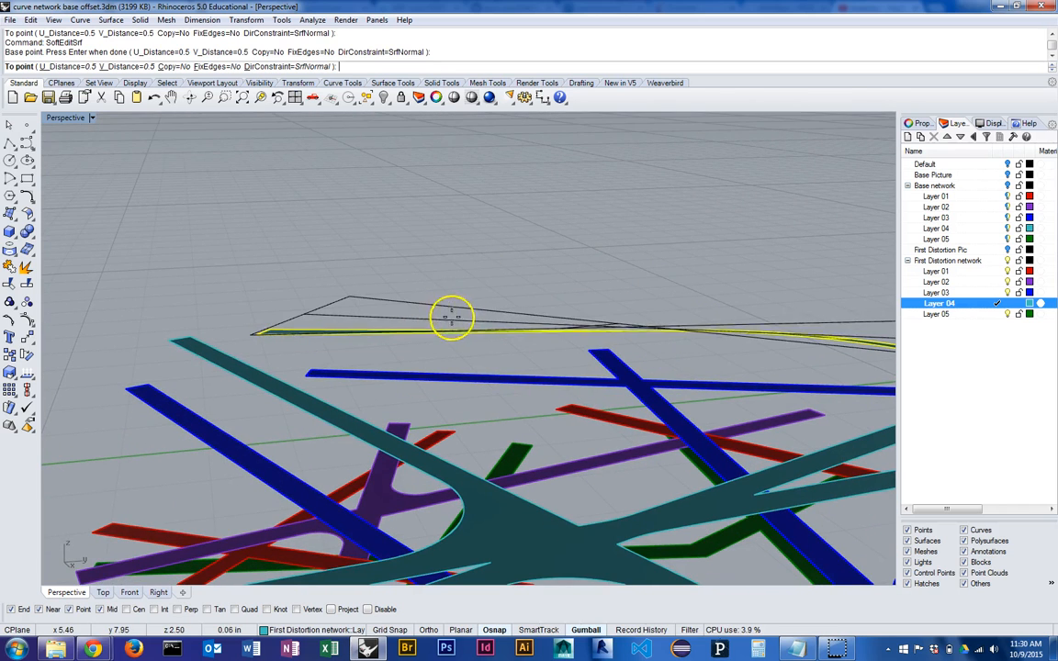
click(481, 389)
Soft-edit the cyan strip from the free end corner of its long arm, pulling that end downward along the surface normal
right_click(401, 250)
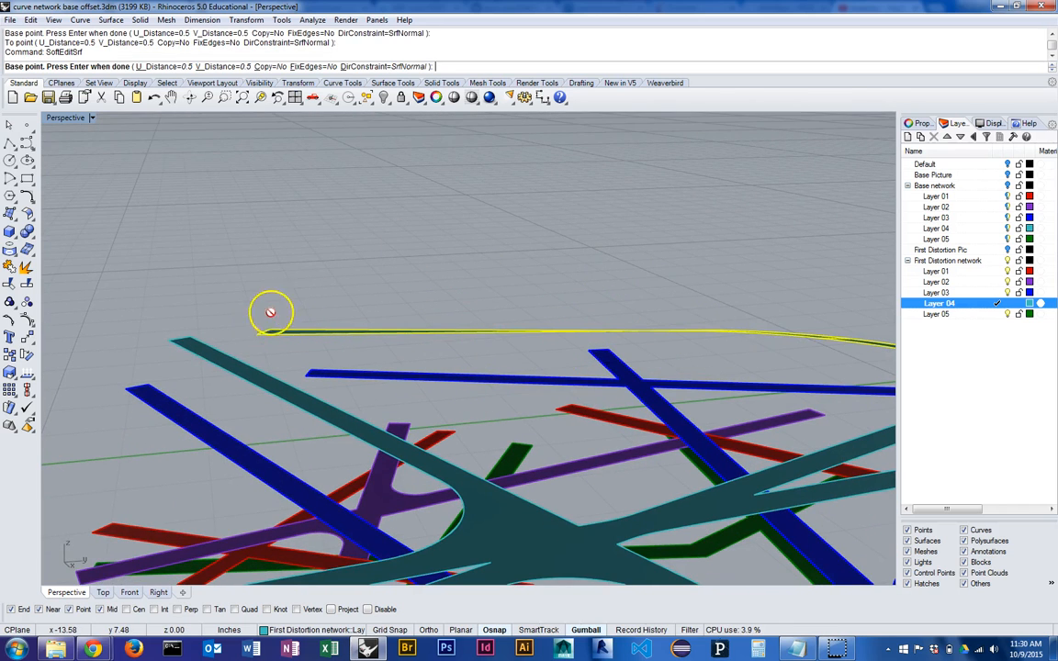
click(255, 336)
right_drag(272, 367, 487, 363)
click(478, 398)
Soft-edit the cyan strip from the end corner of its short arm, pulling that end downward, and finish SoftEditSrf
right_drag(480, 406, 358, 448)
right_drag(411, 367, 539, 428)
right_drag(630, 554, 307, 572)
right_drag(728, 429, 570, 270)
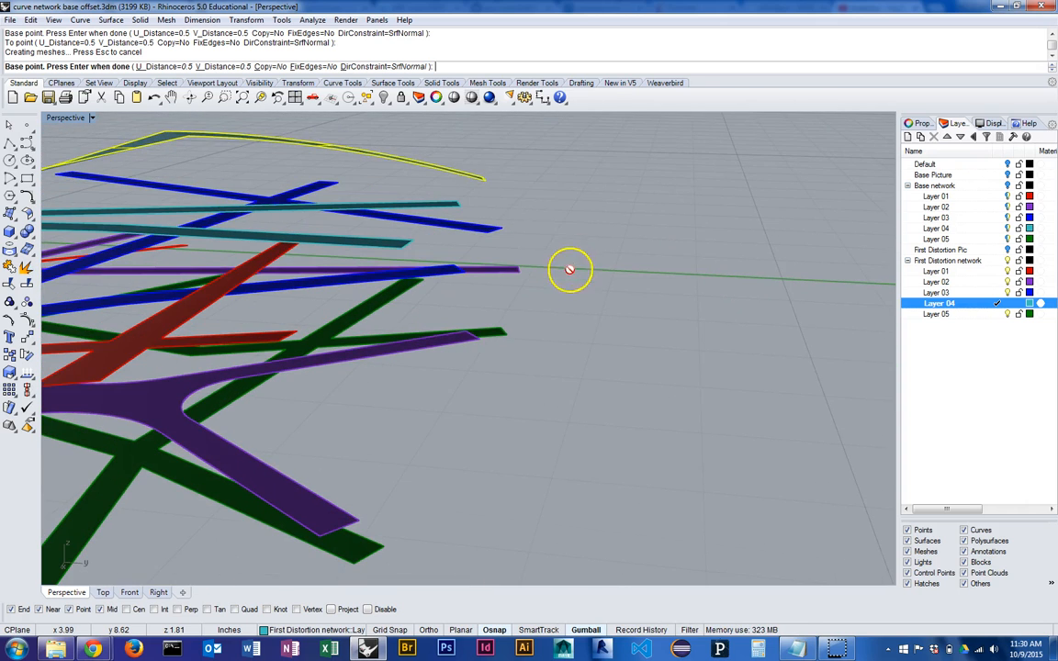
click(491, 164)
key(Escape)
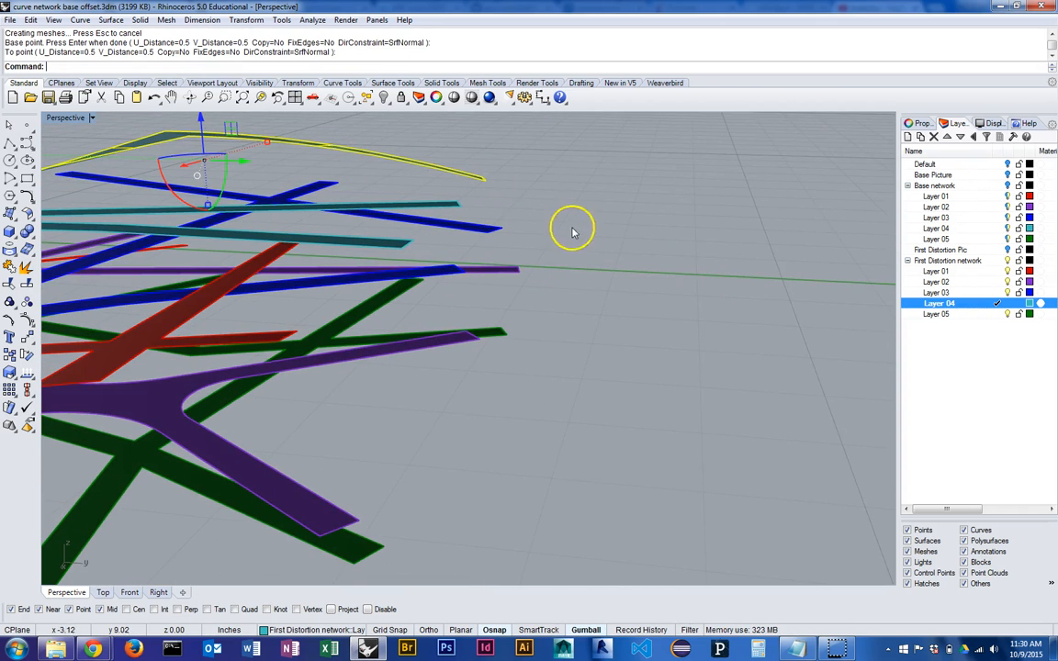
right_click(498, 176)
click(485, 180)
click(497, 218)
right_drag(549, 219, 427, 624)
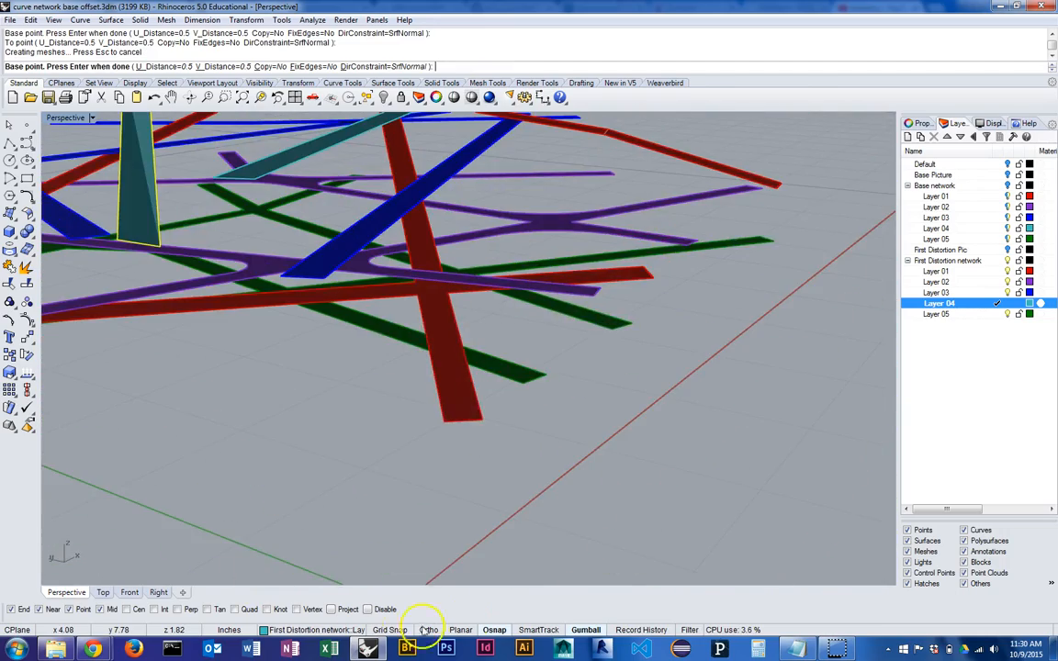
right_click(253, 373)
Select the blue First Distortion Layer 03 surface and soft-edit it from its far end corner, pulling that side upward along the surface normal
shift+right_drag(488, 243, 564, 501)
right_drag(662, 519, 532, 327)
right_drag(576, 287, 453, 375)
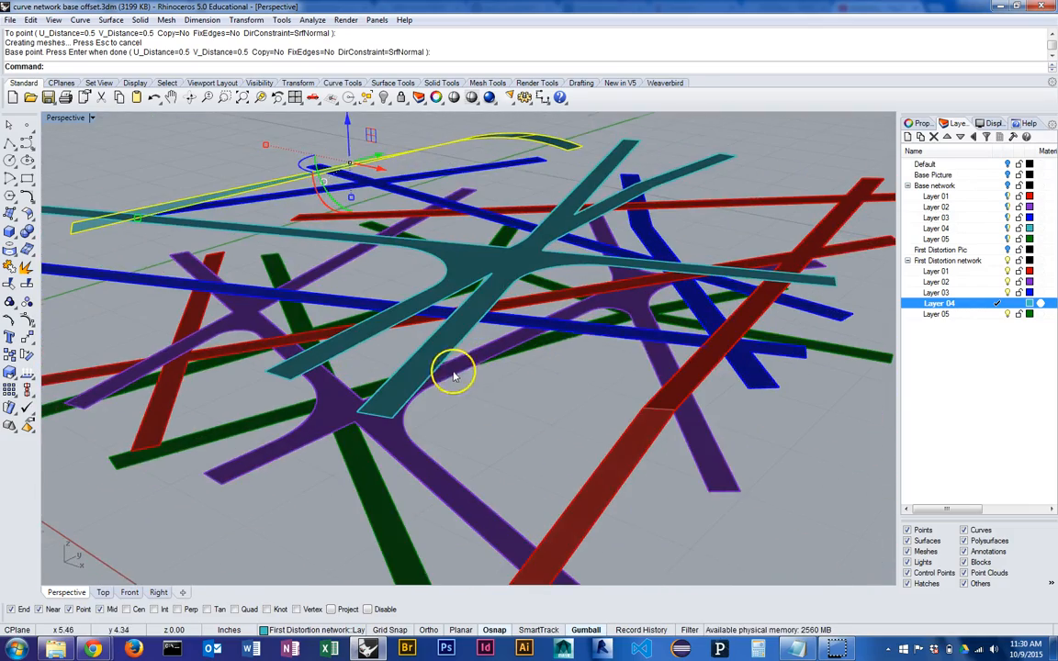
shift+click(604, 340)
right_drag(609, 338, 654, 384)
scroll(665, 377, down, 5)
scroll(678, 383, up, 4)
right_click(654, 338)
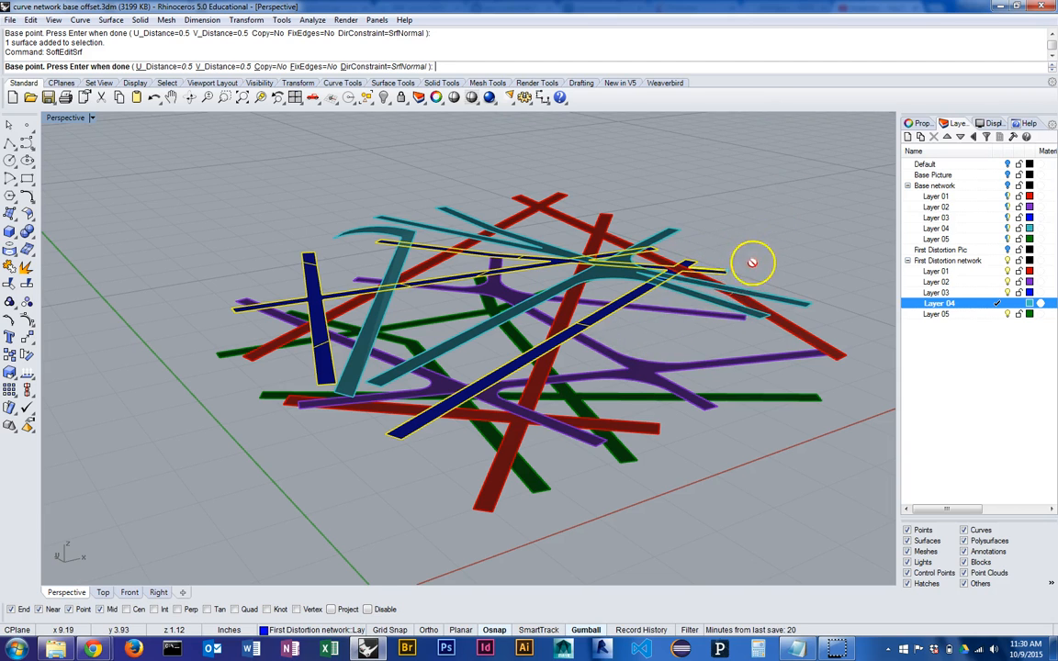
scroll(752, 262, up, 4)
click(678, 290)
scroll(682, 292, down, 5)
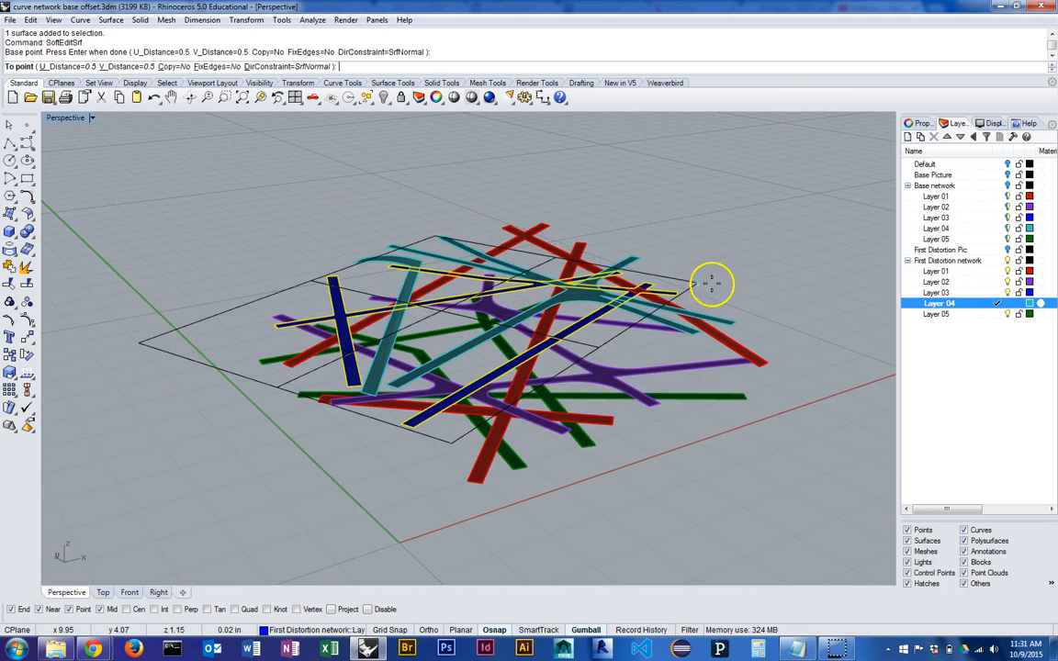
click(692, 199)
right_drag(693, 199, 539, 377)
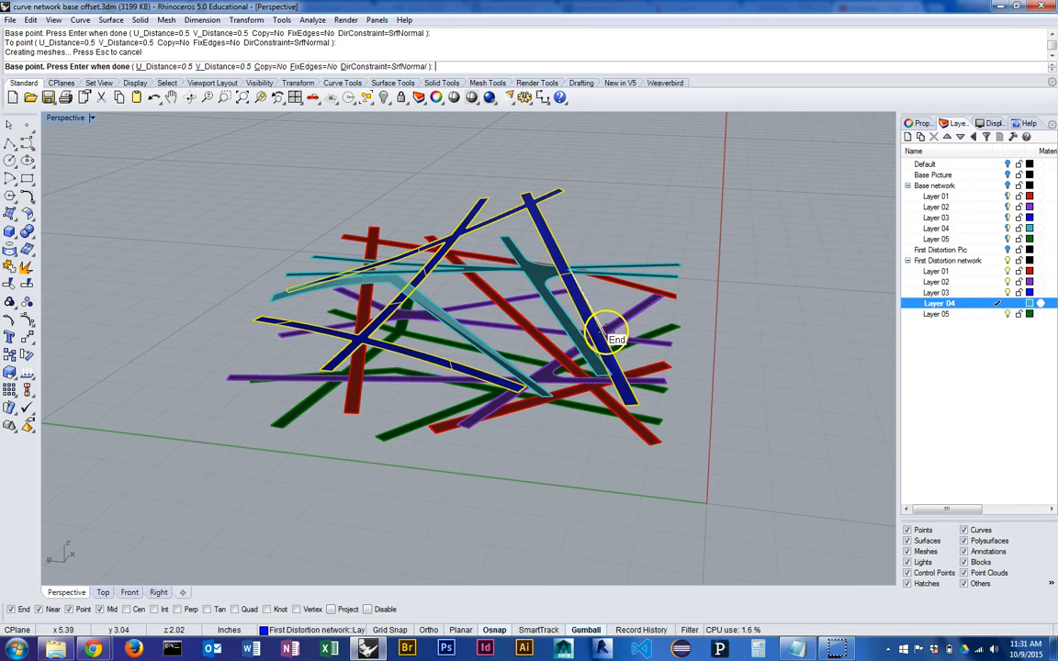
click(9, 131)
Draw a straight polyline across the wide blue strip between the two corners where it meets the crossing blue strip
right_drag(679, 284, 617, 216)
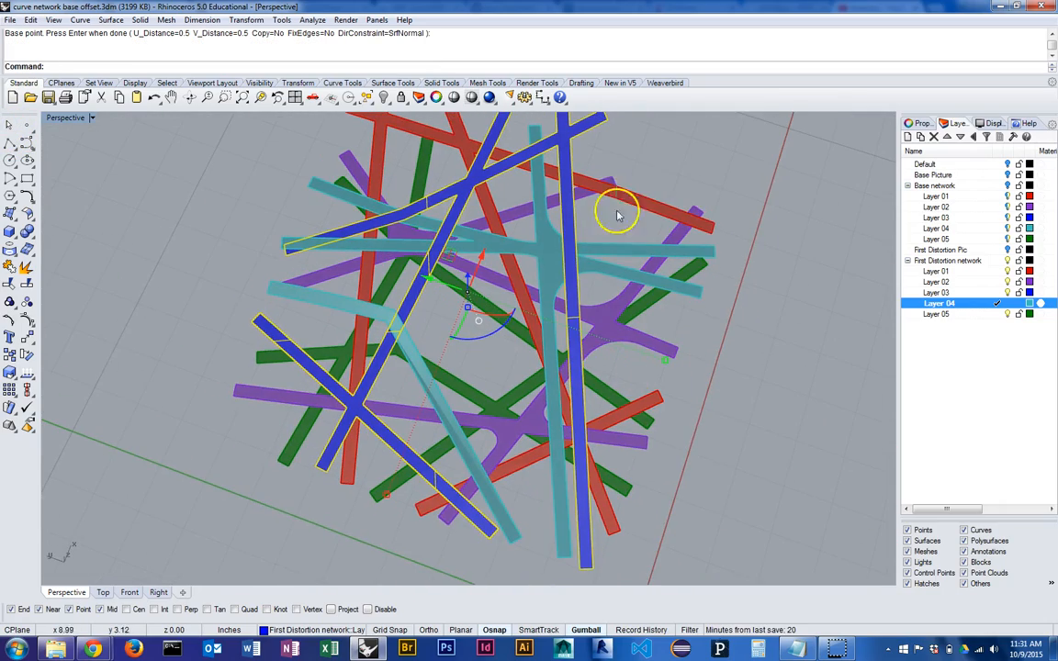
shift+right_drag(507, 144, 574, 259)
right_drag(625, 343, 570, 241)
scroll(571, 243, up, 5)
right_drag(688, 326, 732, 312)
scroll(668, 342, down, 5)
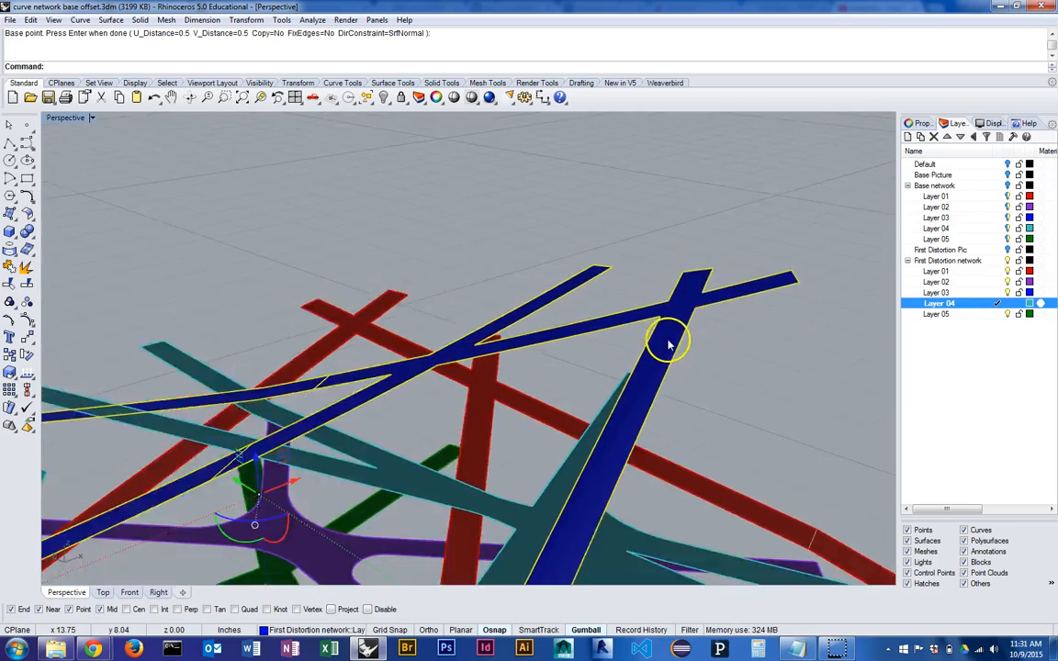
shift+right_drag(668, 342, 692, 260)
shift+right_drag(756, 295, 592, 360)
right_drag(665, 317, 652, 342)
scroll(566, 370, up, 5)
right_drag(650, 384, 661, 354)
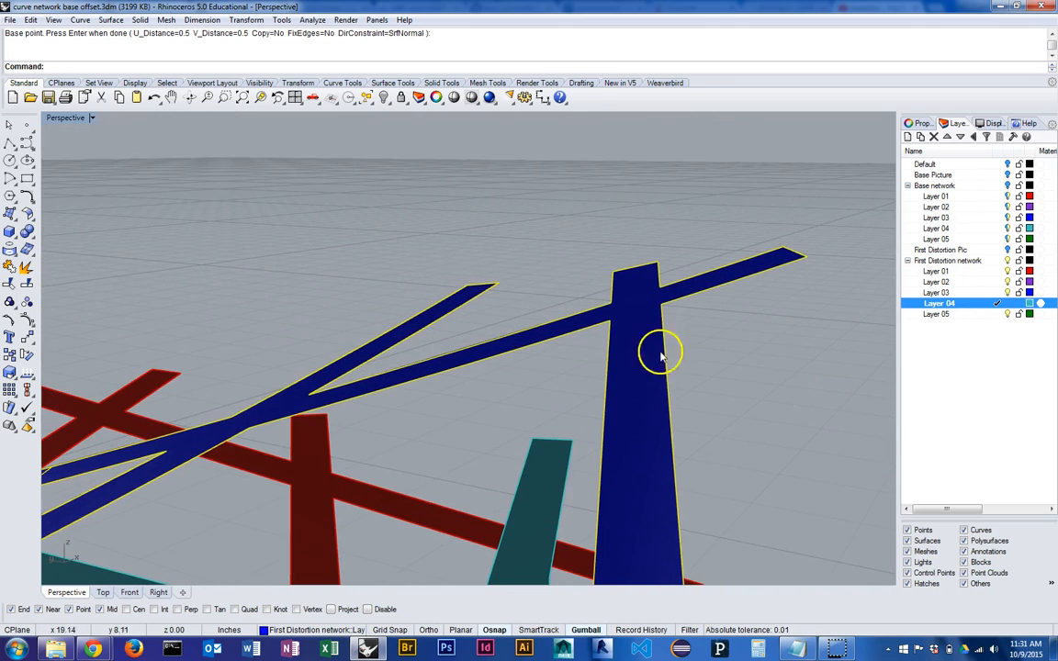
click(610, 320)
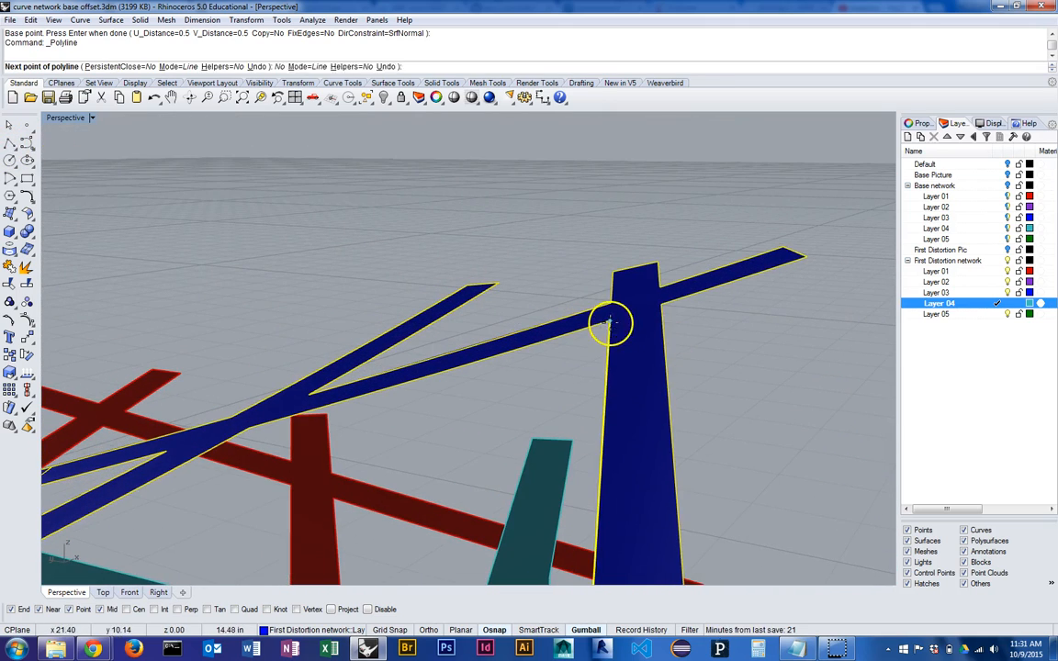
click(661, 304)
key(Return)
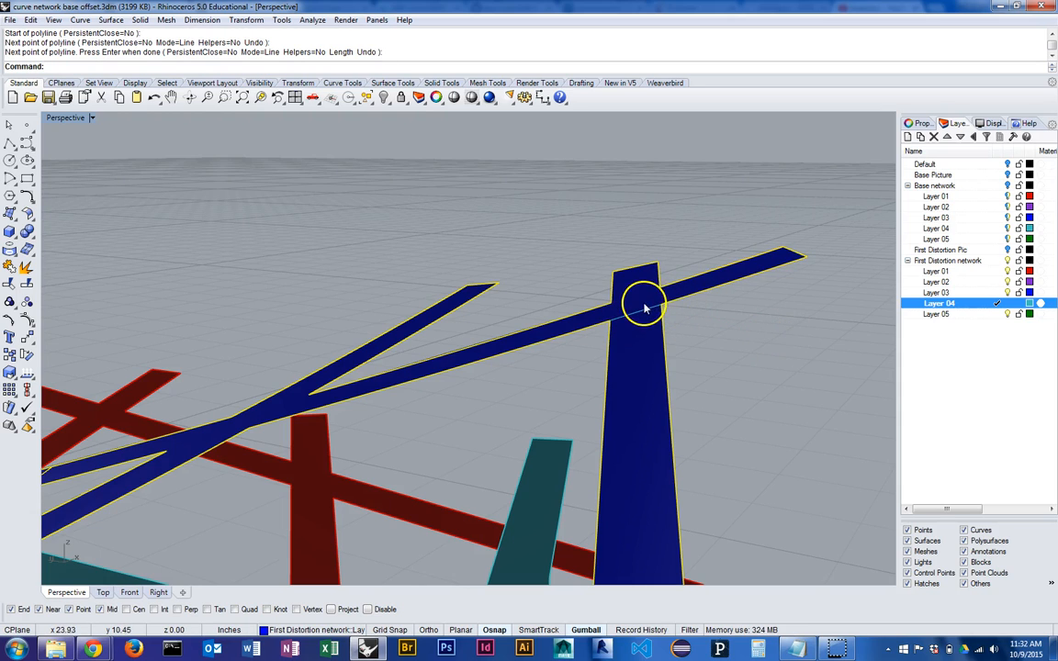
Split the blue surface with the new polyline as the cutting object
text(Split)
key(Return)
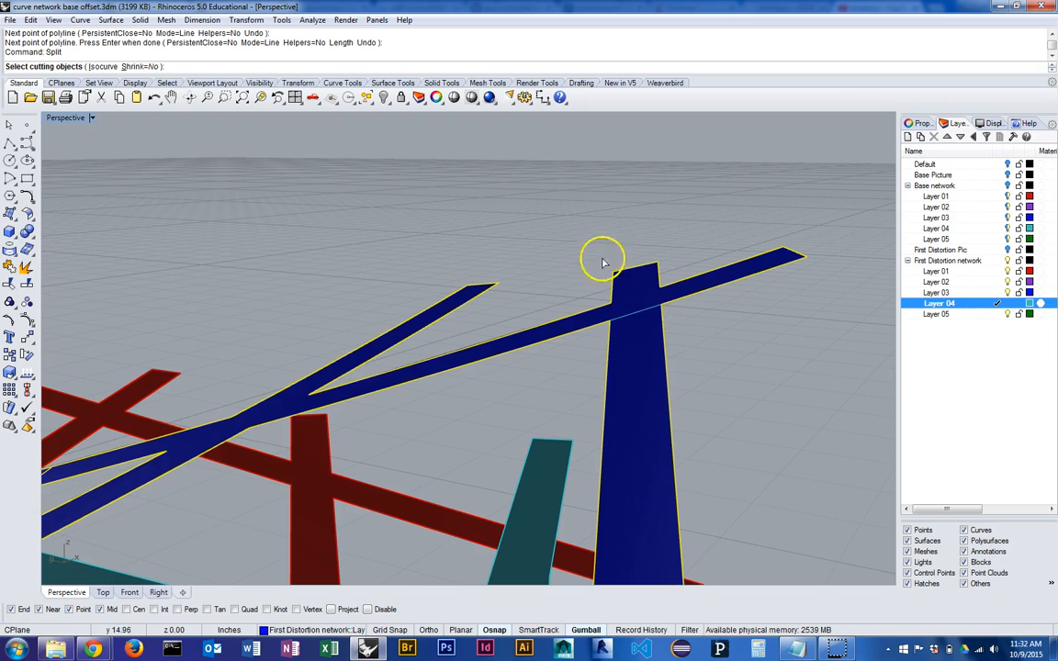
click(645, 315)
key(Return)
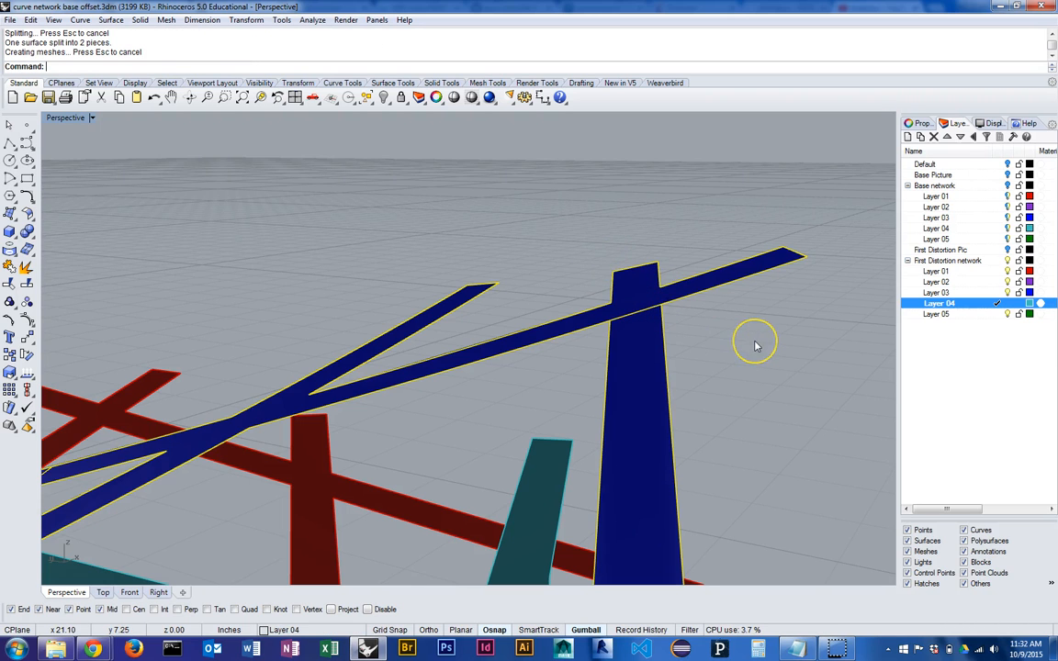
right_drag(755, 346, 724, 402)
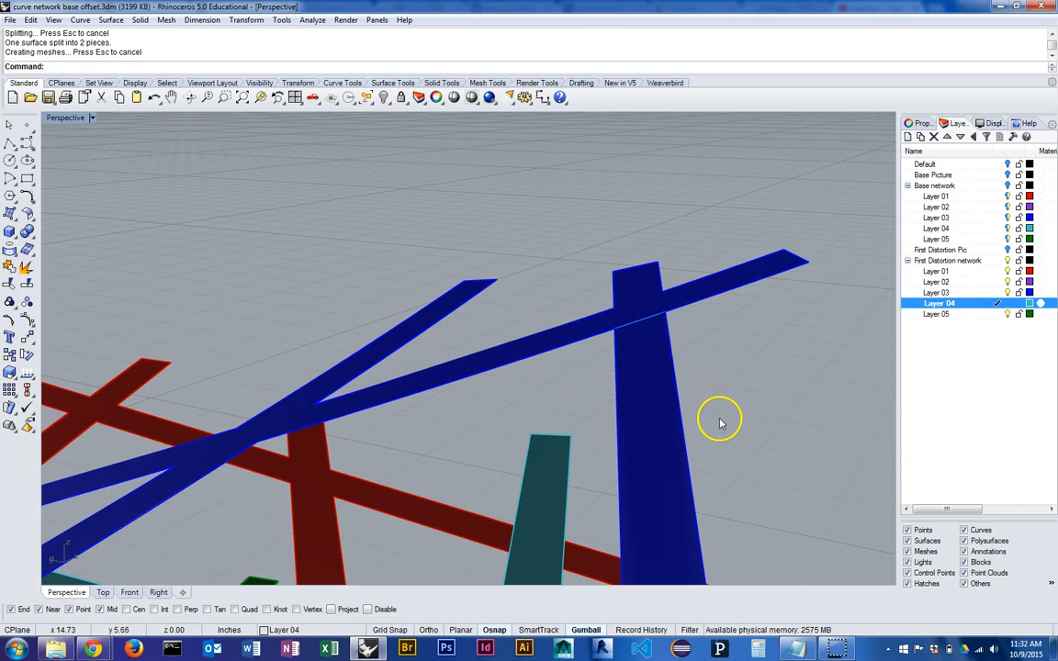
Soft-edit the split-off blue strip from its free end corner, pulling that end downward along the surface normal
scroll(771, 385, down, 10)
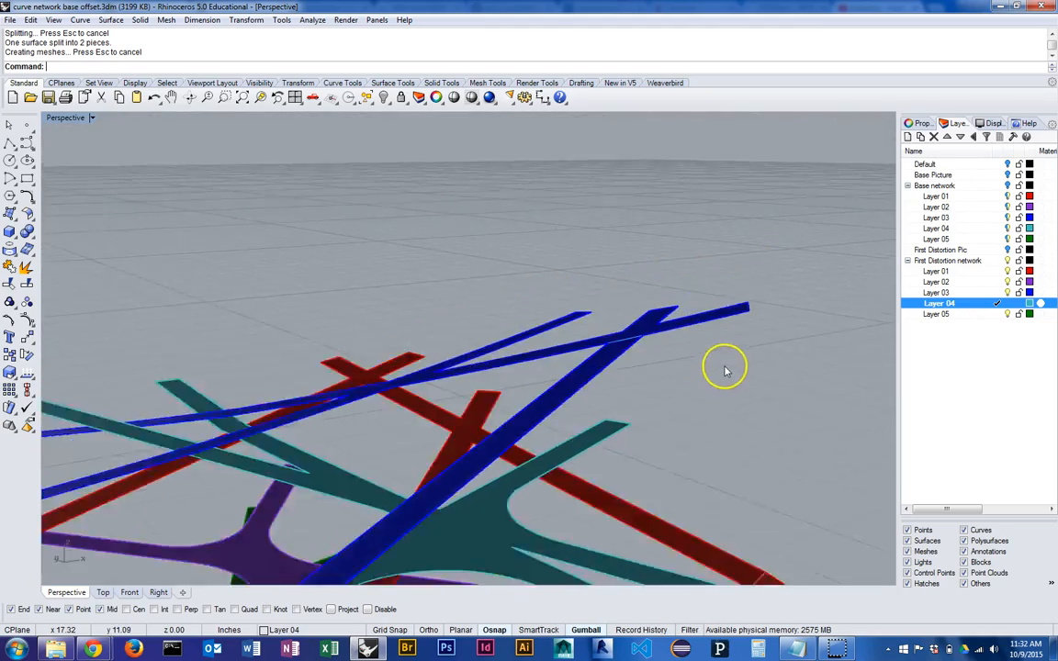
right_drag(732, 354, 557, 344)
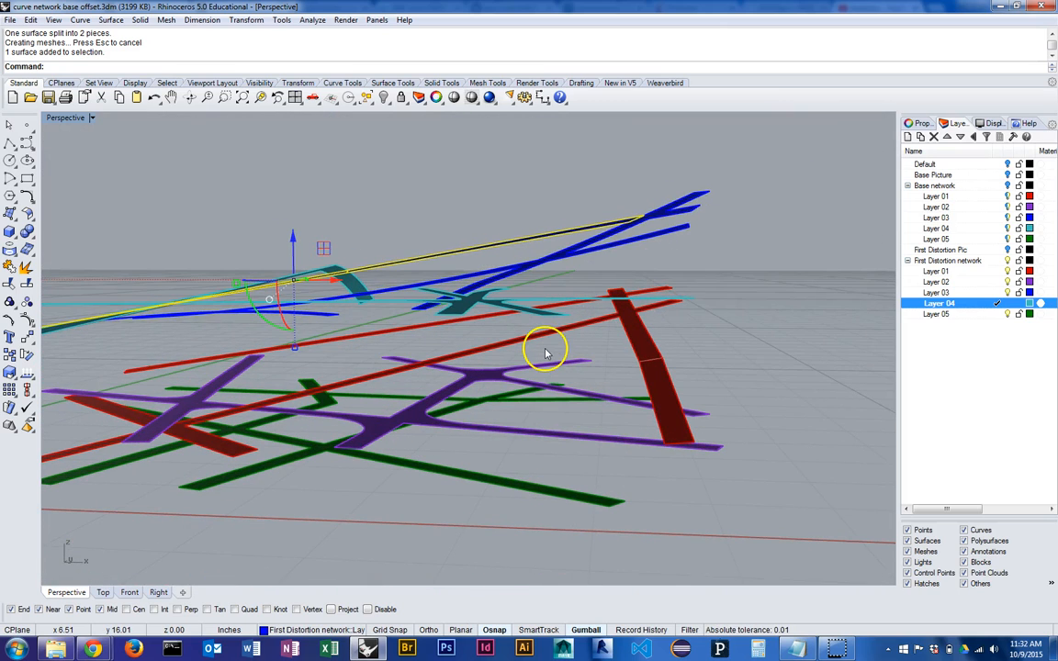
right_drag(543, 348, 354, 355)
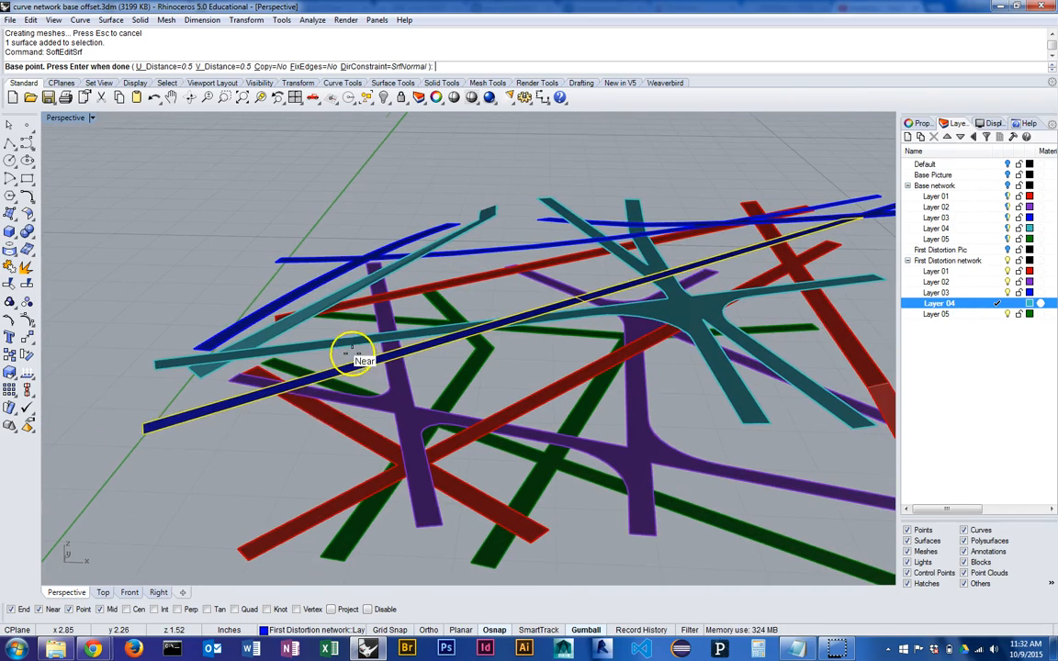
click(140, 432)
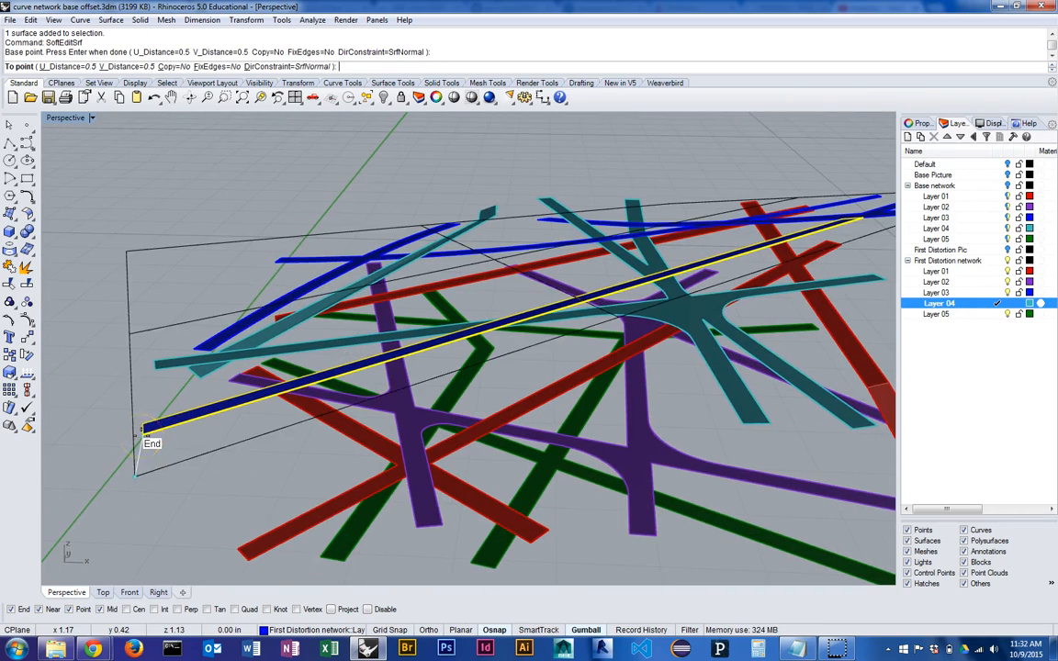
right_drag(152, 476, 151, 441)
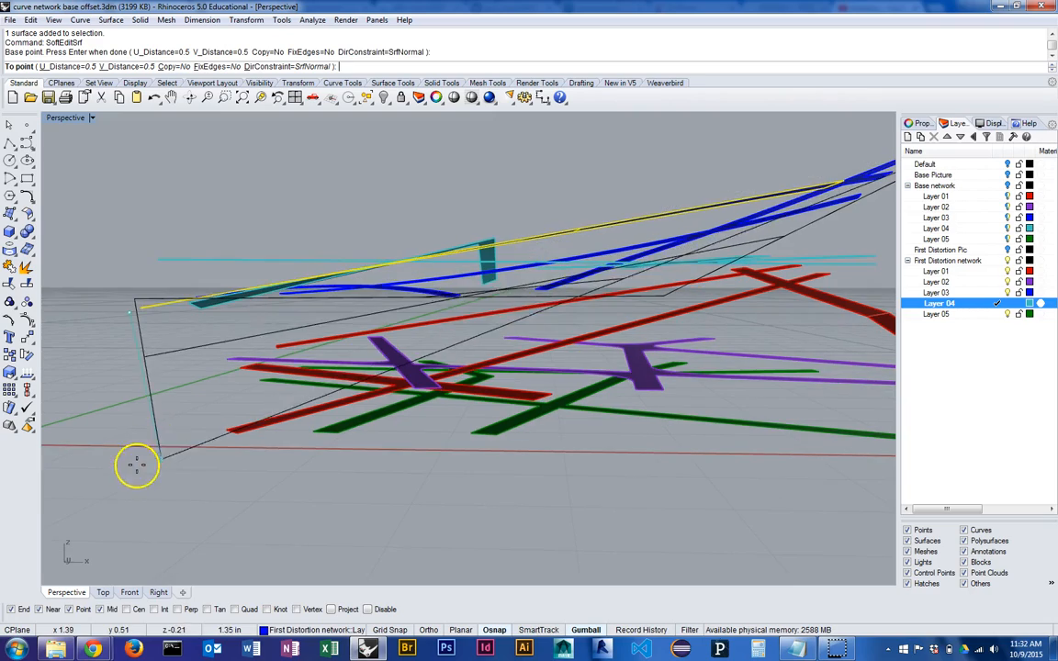
click(135, 440)
right_drag(476, 273, 502, 337)
right_drag(616, 284, 482, 281)
scroll(711, 244, up, 5)
mouse_move(713, 244)
right_down()
mouse_move(746, 244)
mouse_move(657, 212)
mouse_move(624, 227)
mouse_move(720, 246)
mouse_move(703, 248)
mouse_move(760, 236)
mouse_move(783, 272)
mouse_move(720, 246)
right_up()
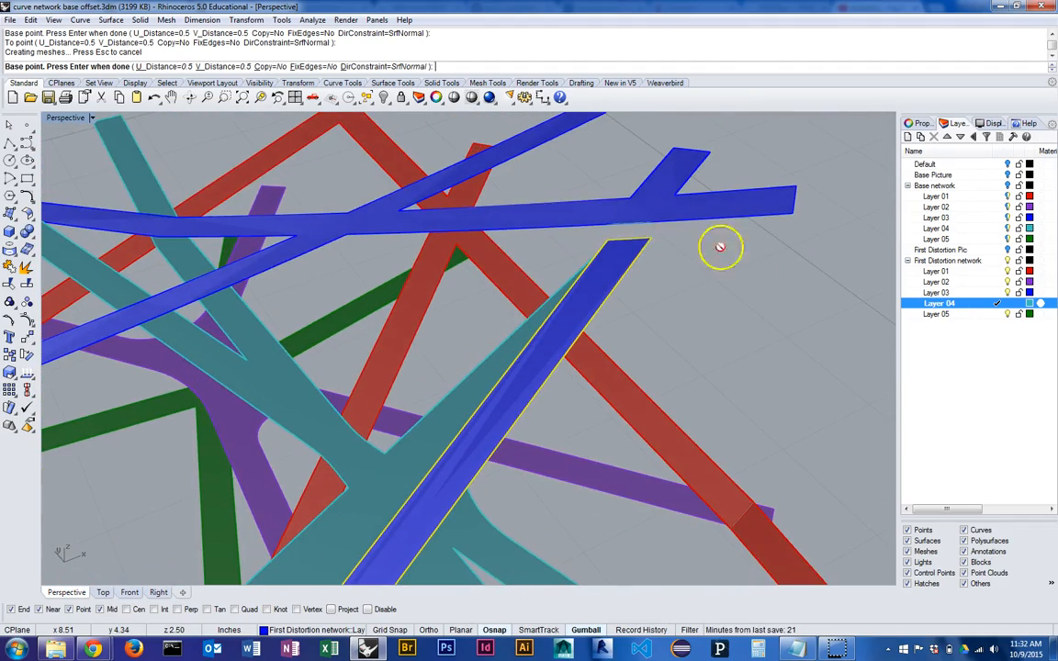
click(10, 124)
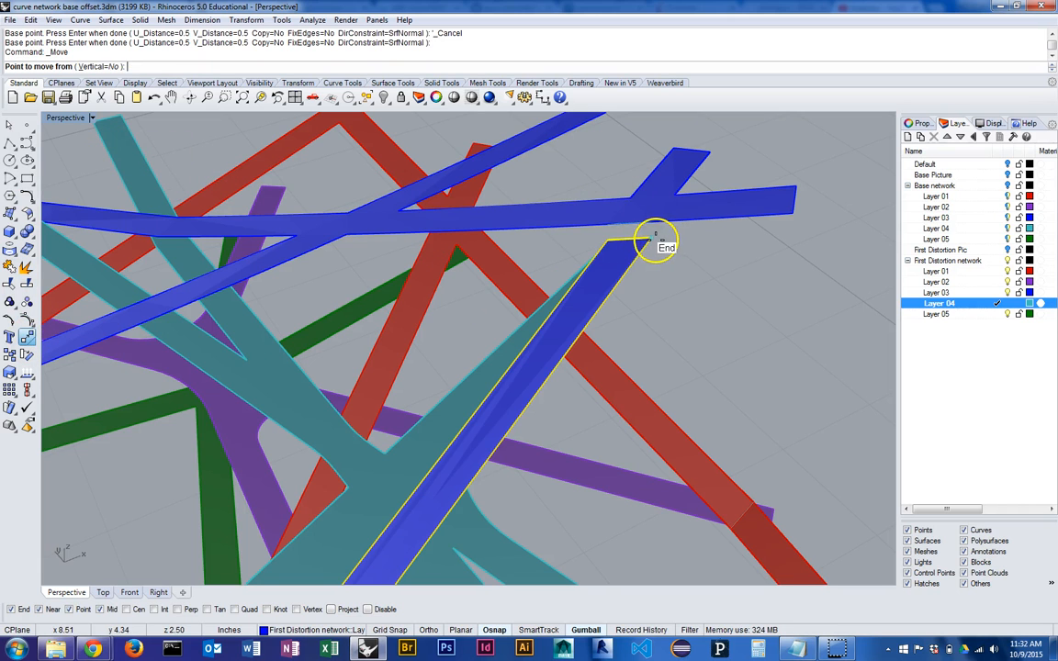
Move the split-off blue strip by its upper end corner back onto the split edge of the remaining blue surface
click(654, 236)
right_drag(712, 281, 550, 181)
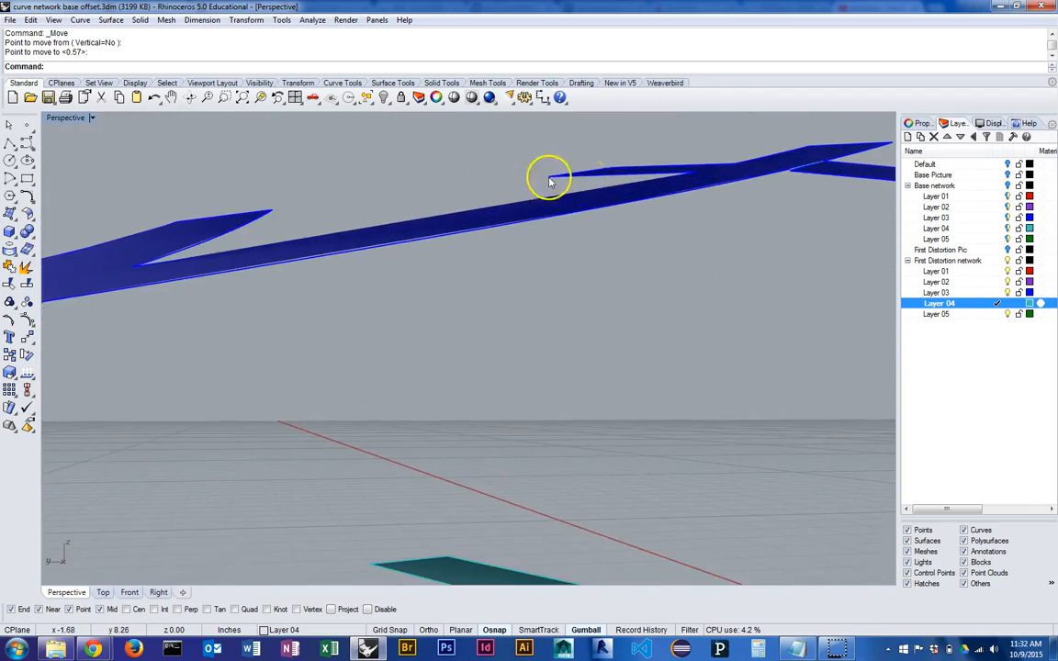
right_drag(702, 182, 475, 329)
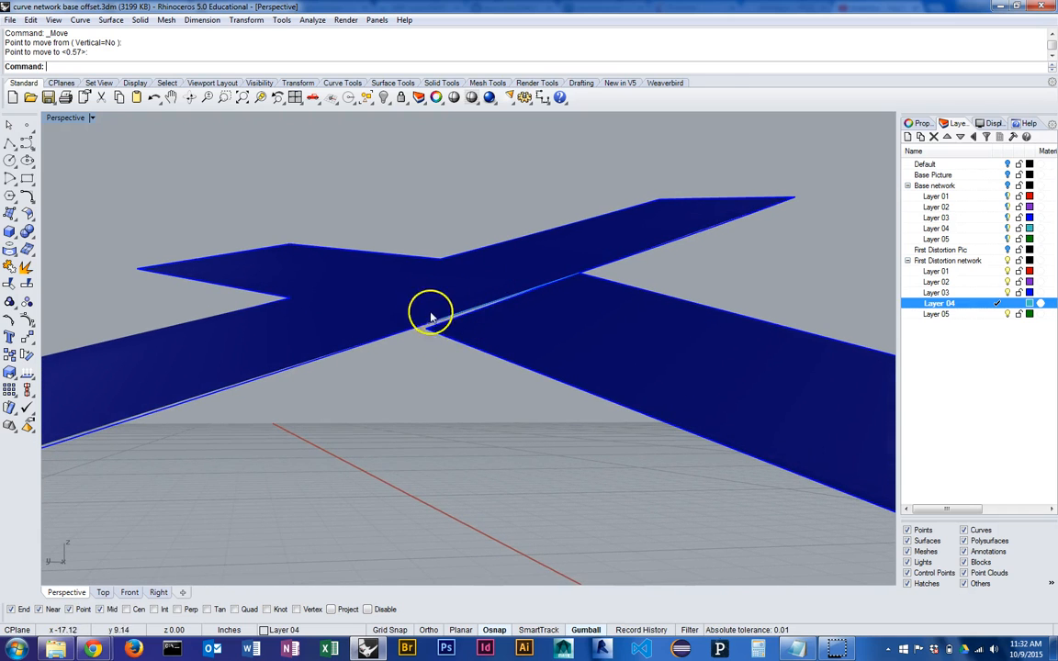
Join the moved blue strip and the remaining blue surface into one polysurface
right_drag(503, 327, 406, 358)
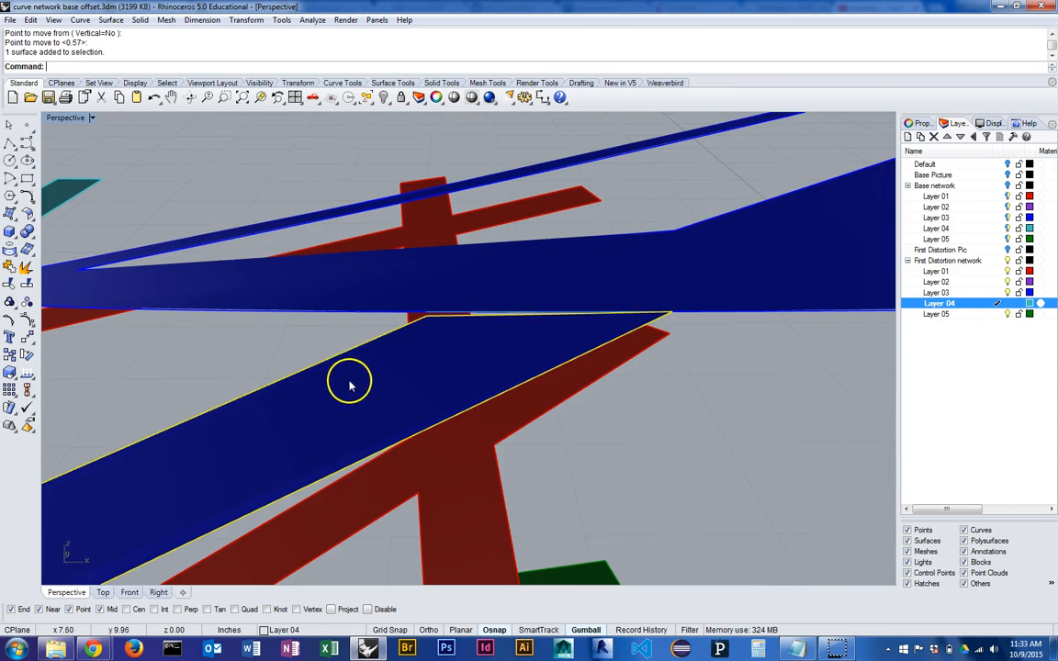
shift+click(350, 292)
click(9, 265)
right_drag(422, 321, 376, 352)
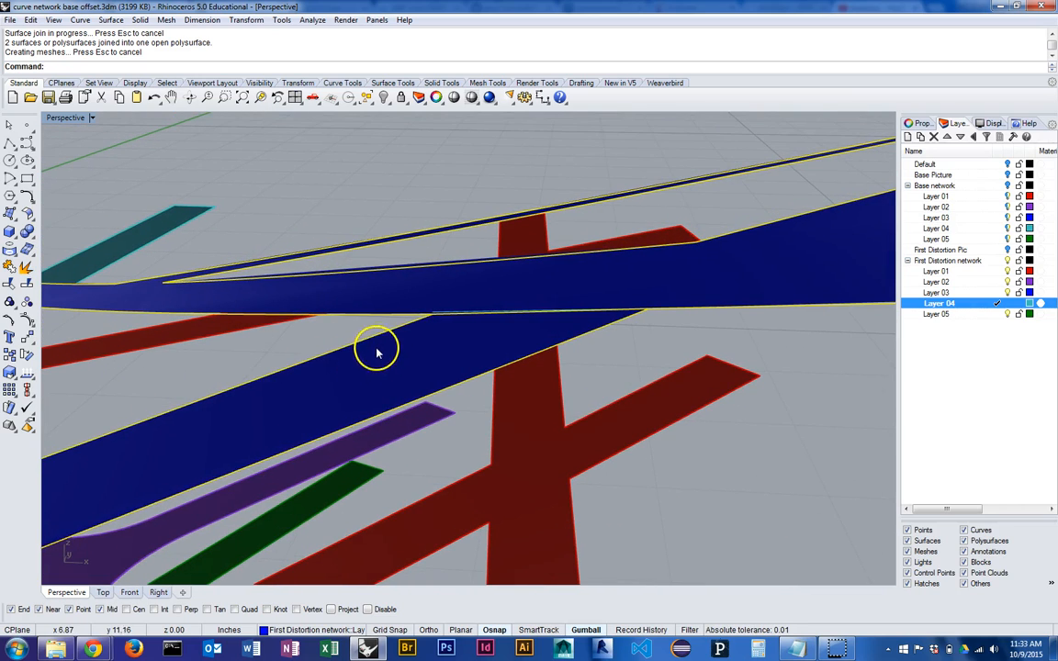
right_drag(310, 317, 438, 335)
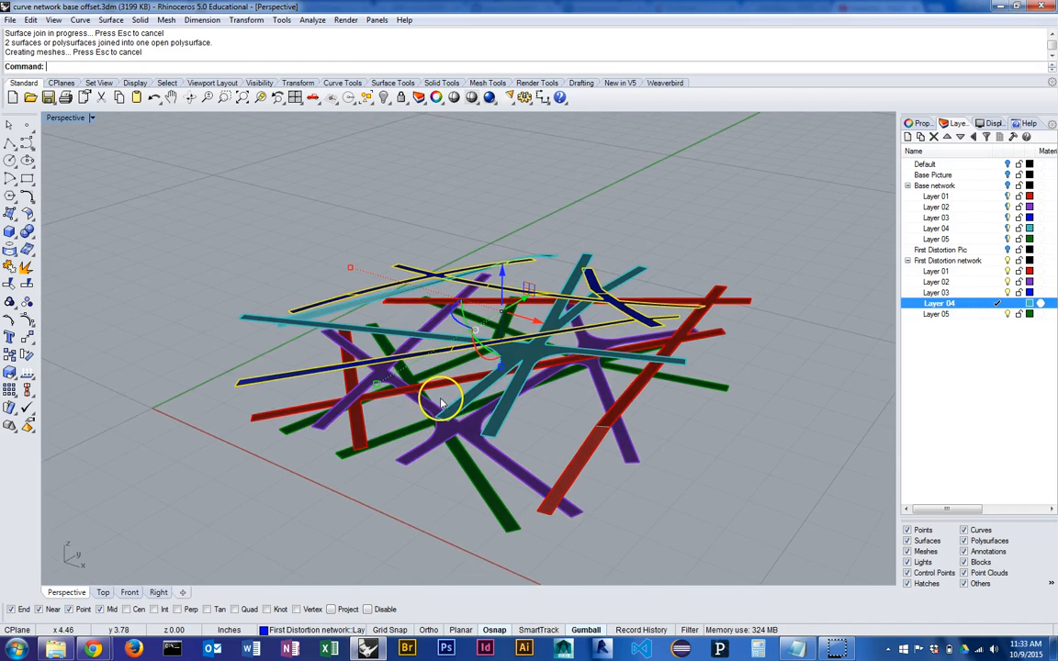